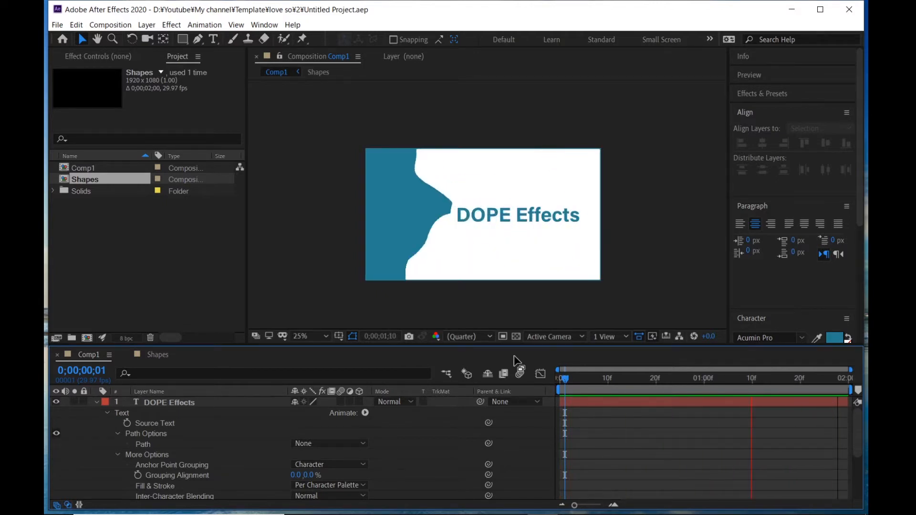
- Create a new 1920×1080, 29.97 fps composition named Comp 1 with a 3-second duration
click(364, 101)
click(115, 25)
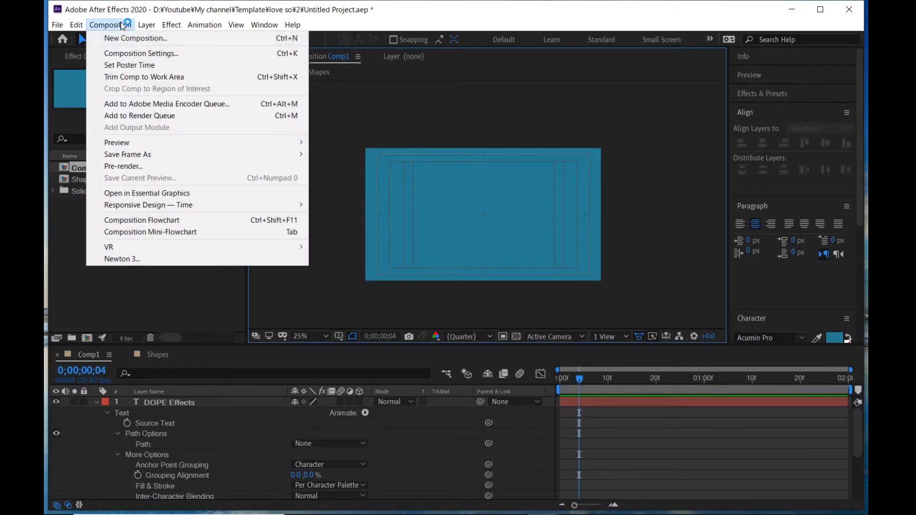
click(130, 36)
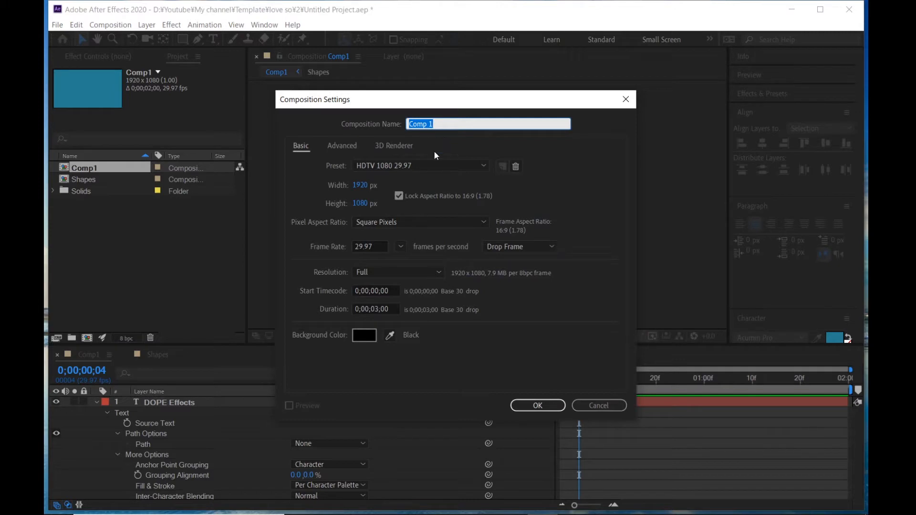
click(550, 405)
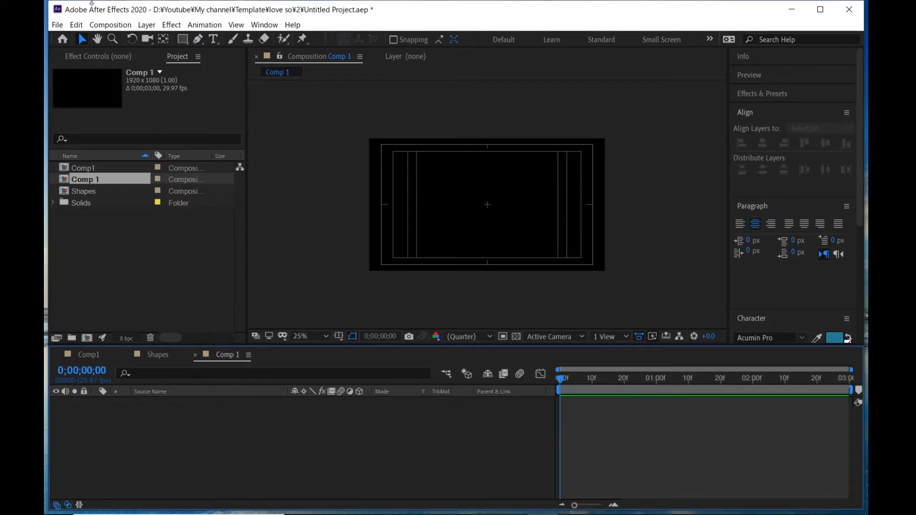
- Draw a circle with the Ellipse tool in the centre of the composition, then deselect it
drag(184, 39, 224, 63)
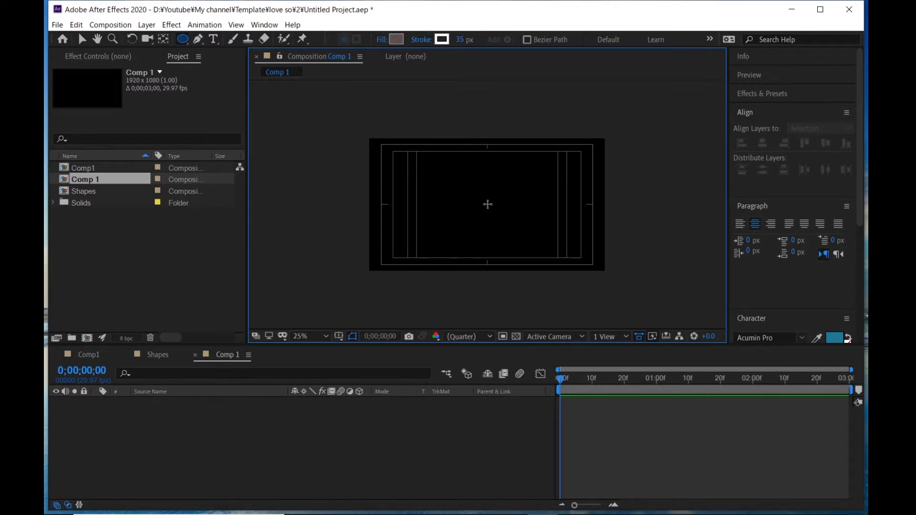
drag(488, 205, 516, 221)
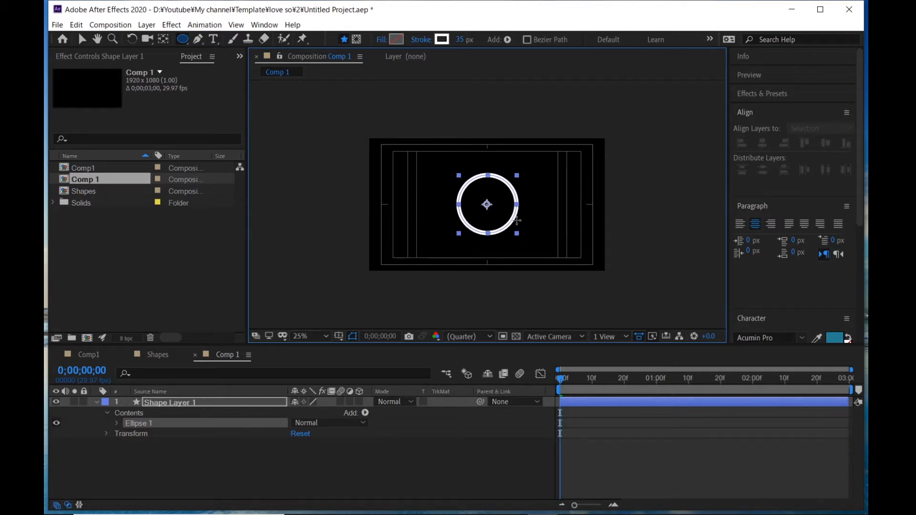
drag(517, 220, 517, 221)
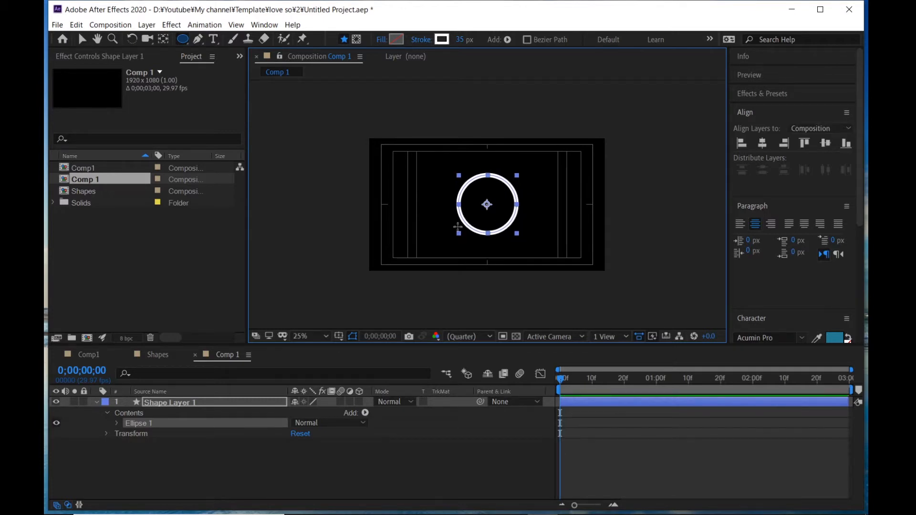
click(267, 458)
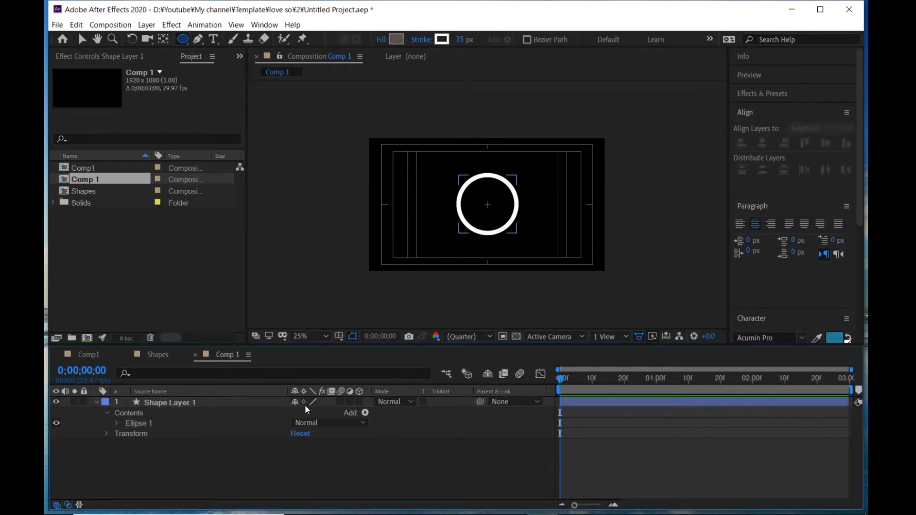
- Add a Trim Paths operator to the shape layer's contents
click(157, 403)
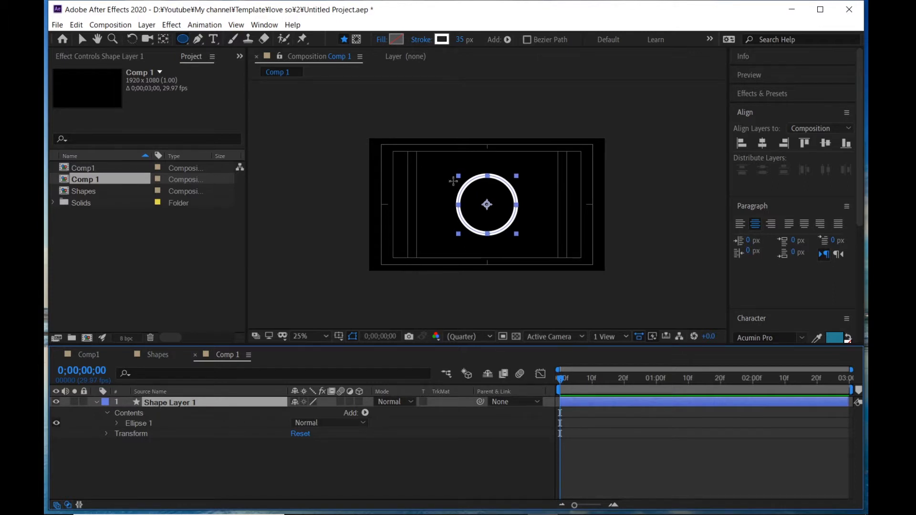
click(96, 402)
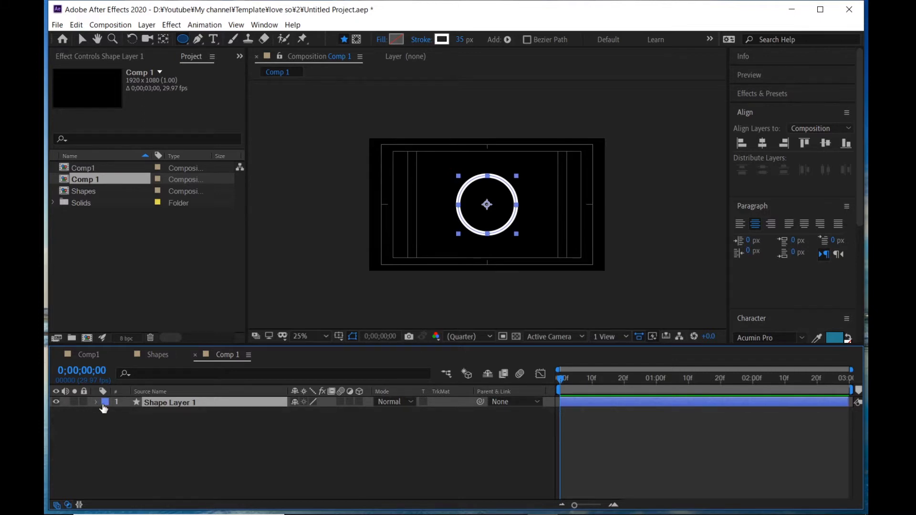
click(96, 403)
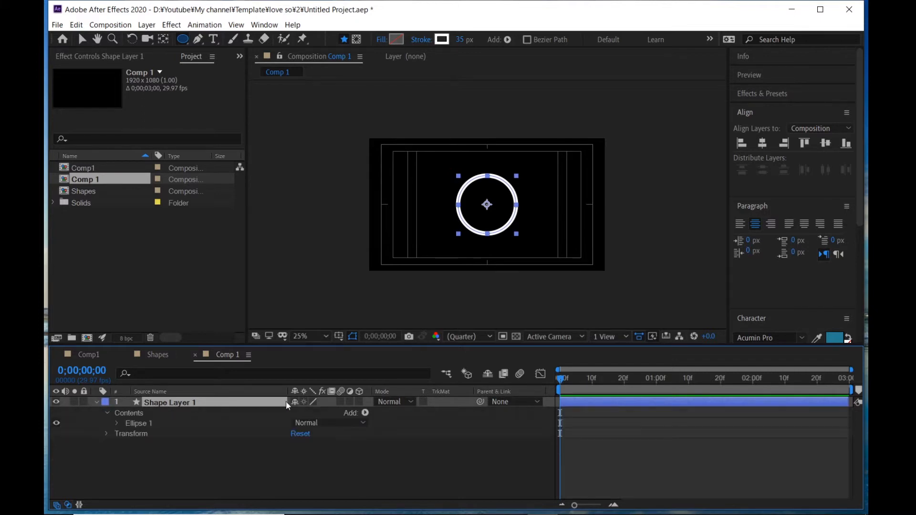
click(366, 413)
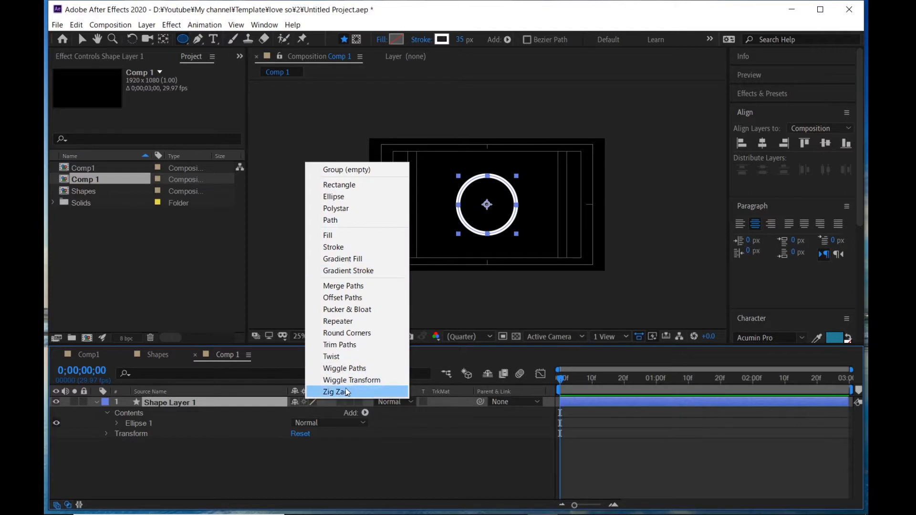
click(356, 345)
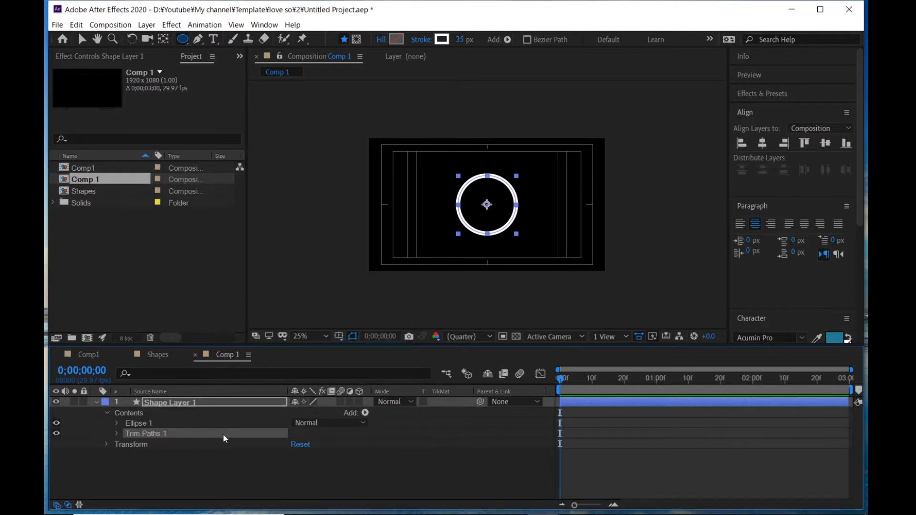
- Set a keyframe on Trim Paths End at the first frame with End at 0%
click(116, 434)
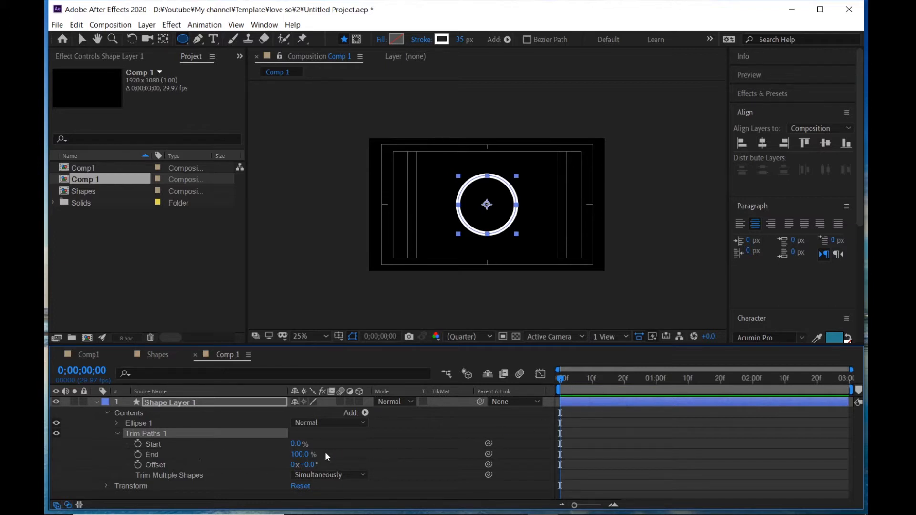
click(138, 455)
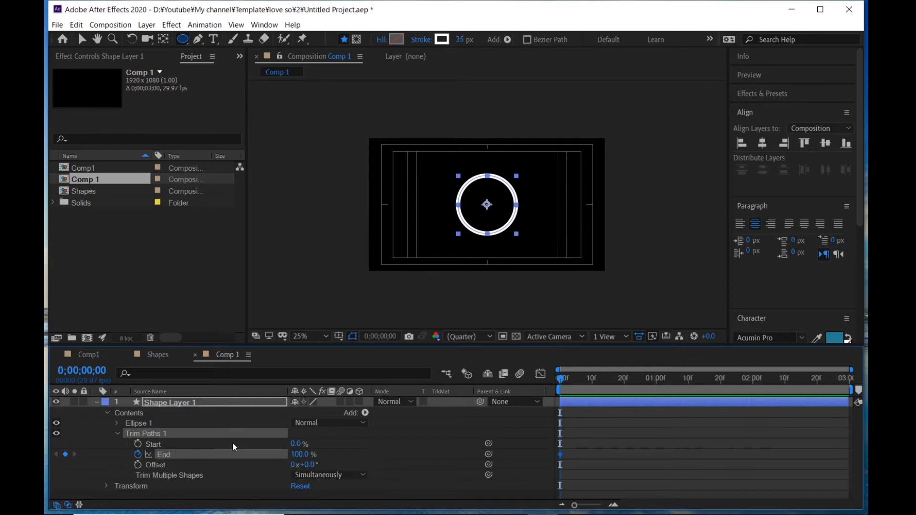
drag(305, 456, 190, 459)
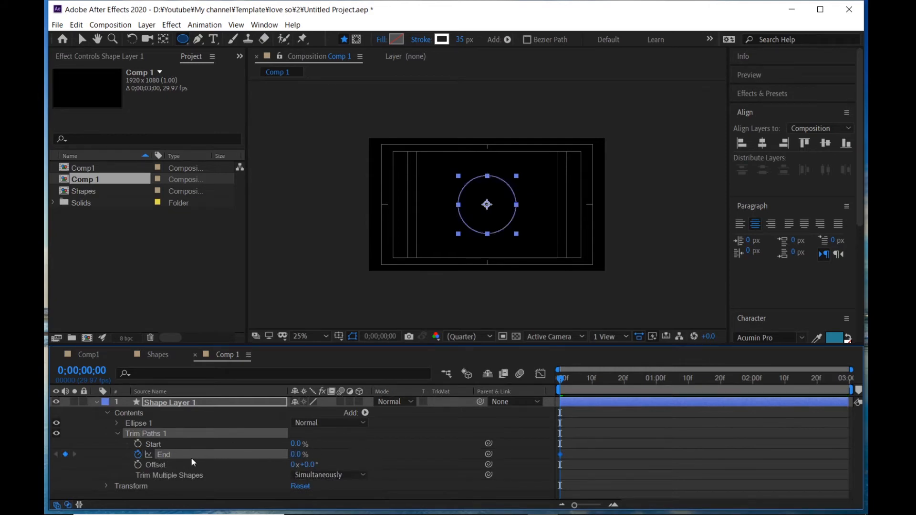
- At frame 20, set the Trim Paths End value to 35%
click(625, 390)
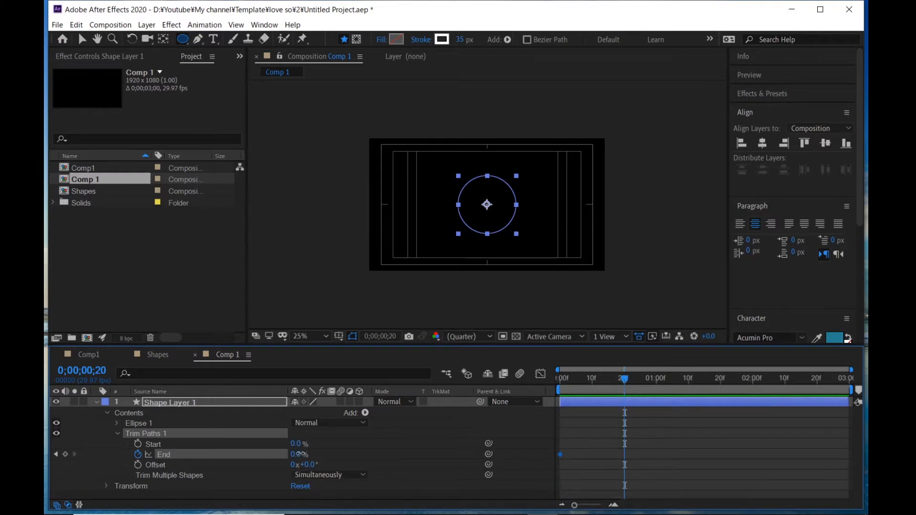
click(297, 455)
text(25)
key(Return)
click(301, 453)
text(35)
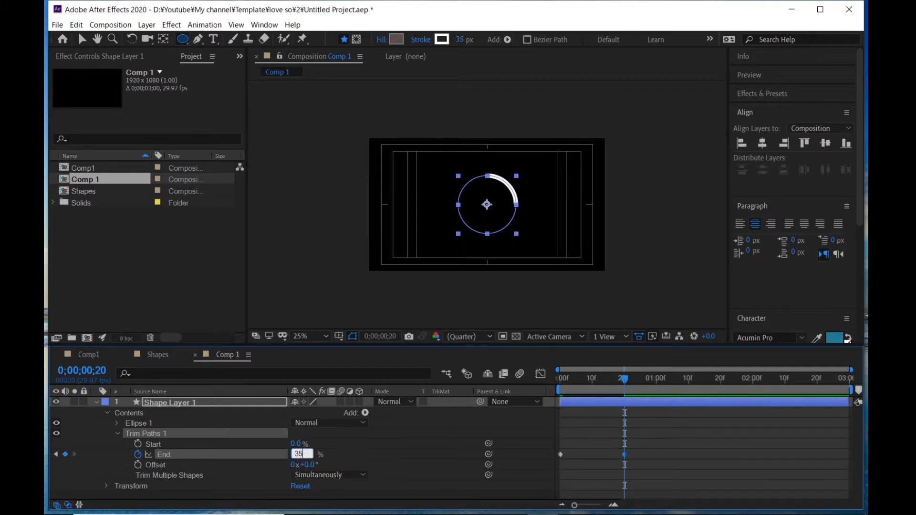
key(Return)
- At the 1-second mark, set the Trim Paths End value to 100%
click(657, 382)
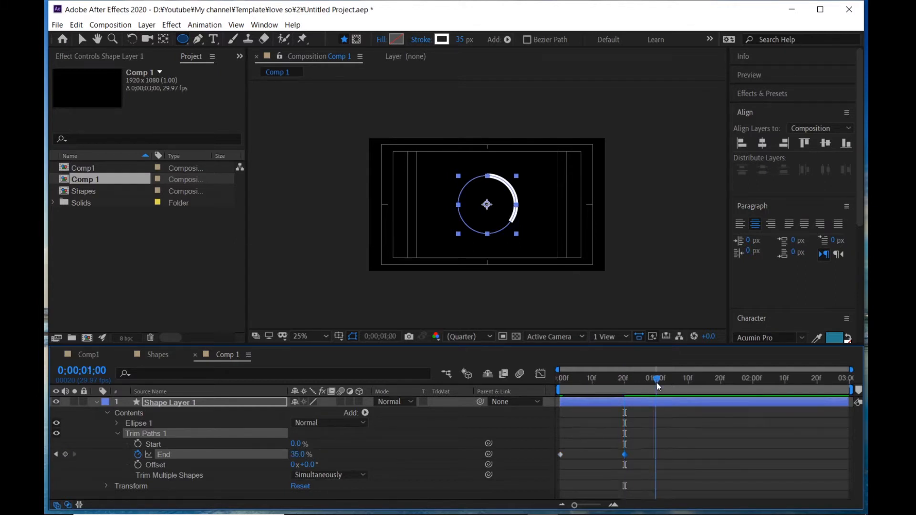
click(298, 453)
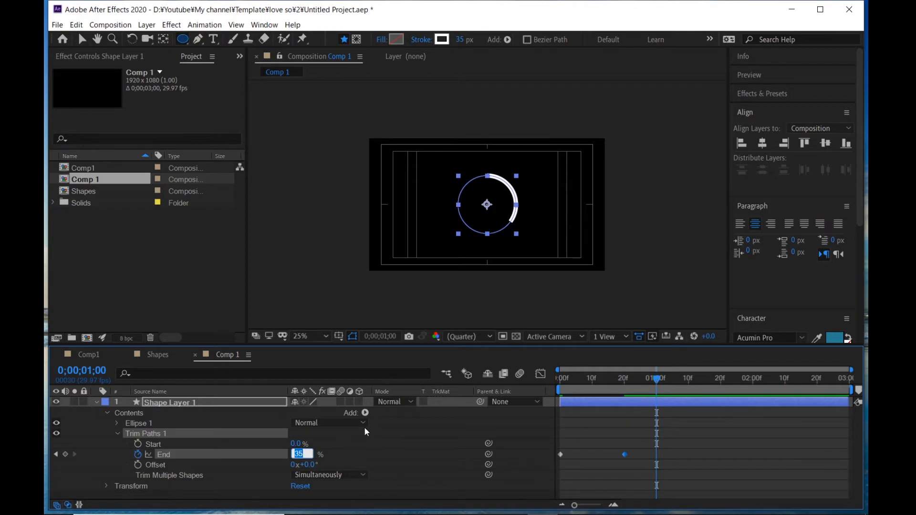
text(100)
key(Return)
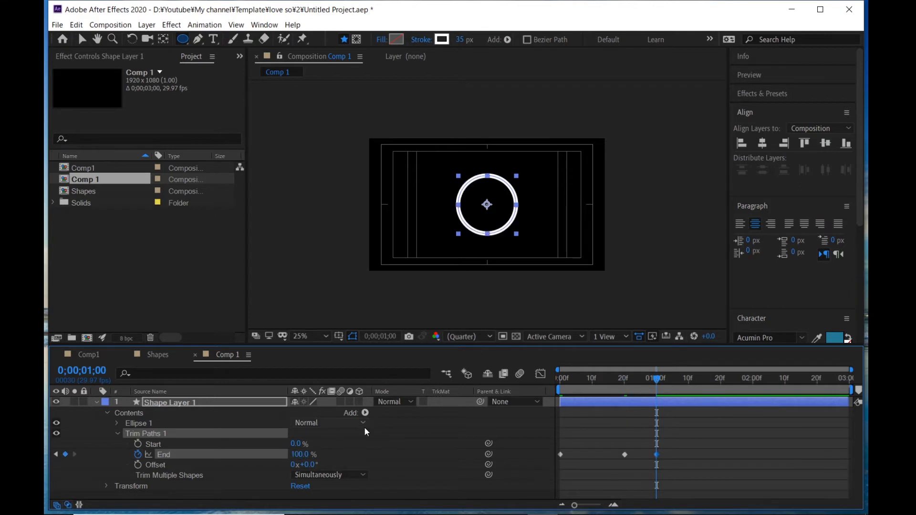
- Apply Easy Ease to all End keyframes and pull their speed-curve handles in the Graph Editor to sharpen the easing
drag(676, 440, 512, 470)
key(F9)
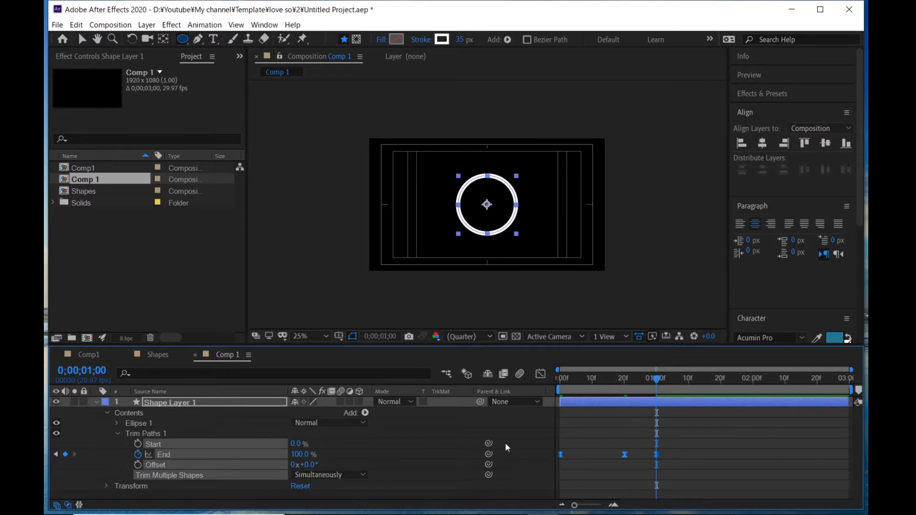
click(541, 373)
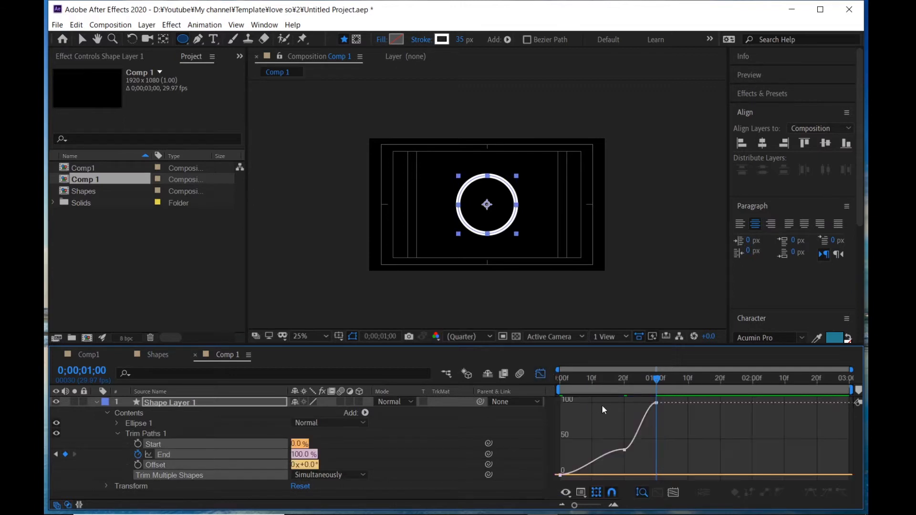
click(610, 451)
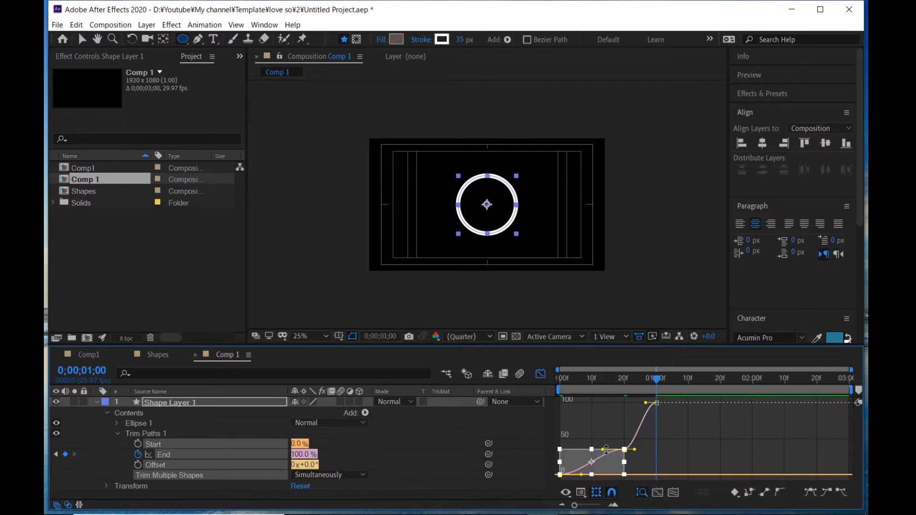
drag(603, 450, 581, 452)
drag(647, 403, 635, 404)
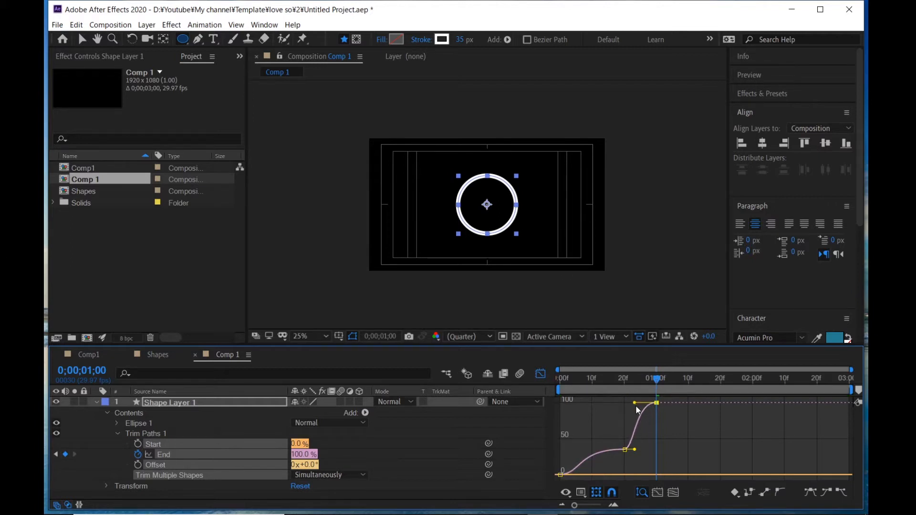
- Play back the trim animation from the start, then return from the Graph Editor to the layer view
click(557, 377)
key(space)
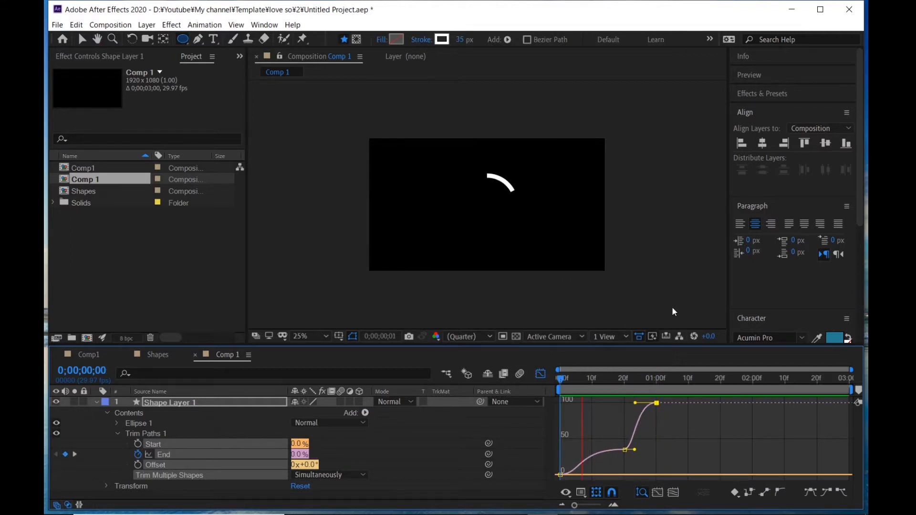
key(space)
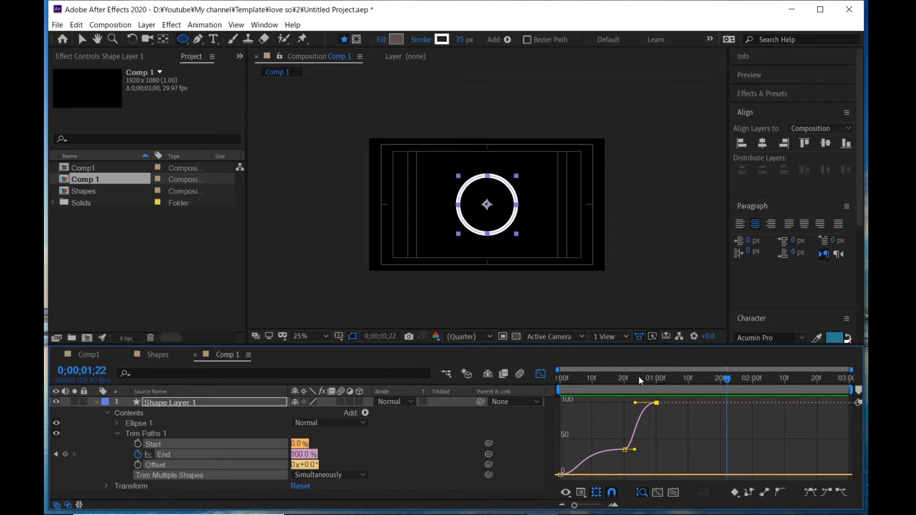
click(573, 376)
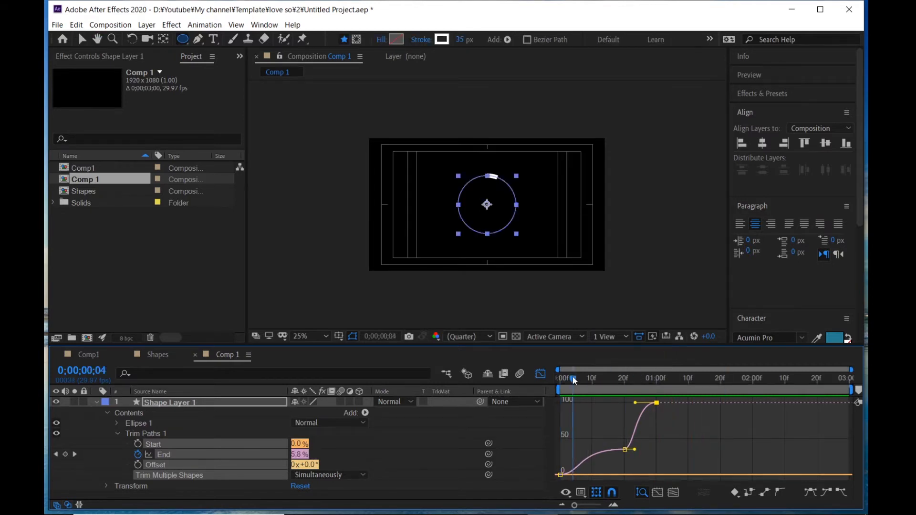
click(540, 376)
- Set the ellipse stroke's Line Cap to Round Cap
click(593, 419)
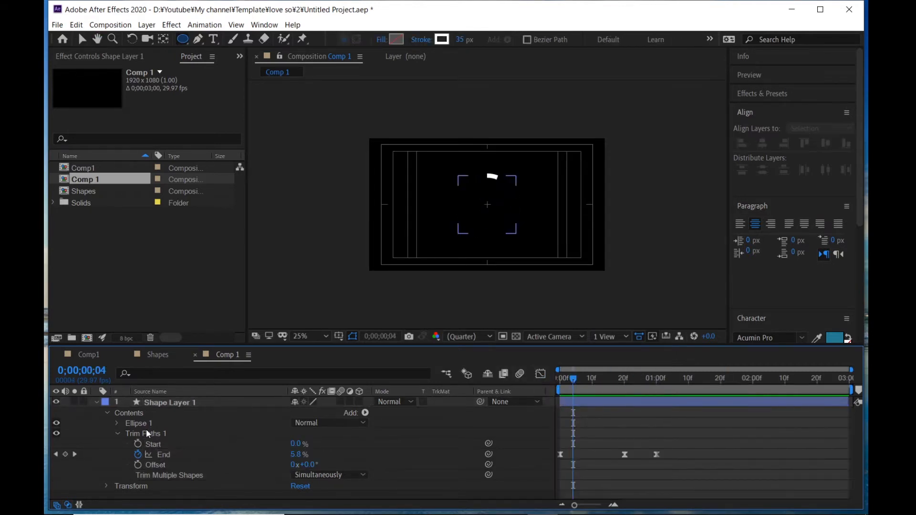
click(116, 423)
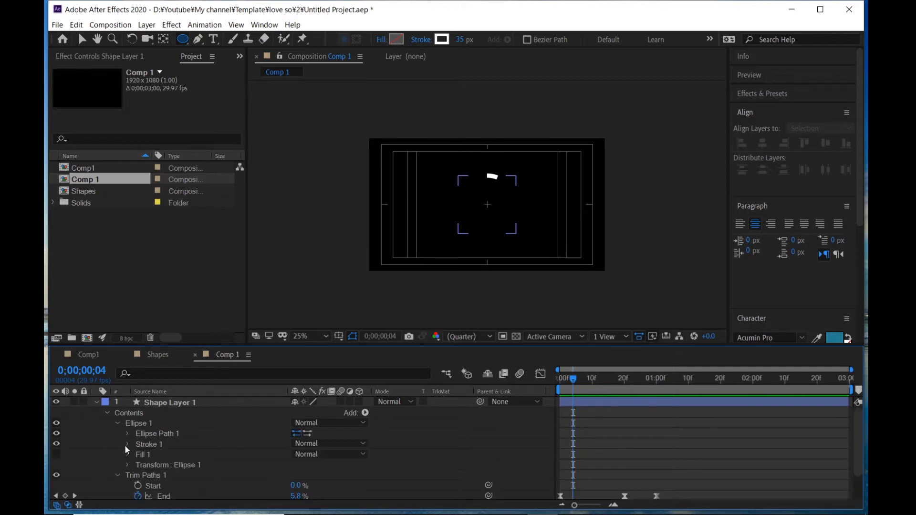
click(127, 445)
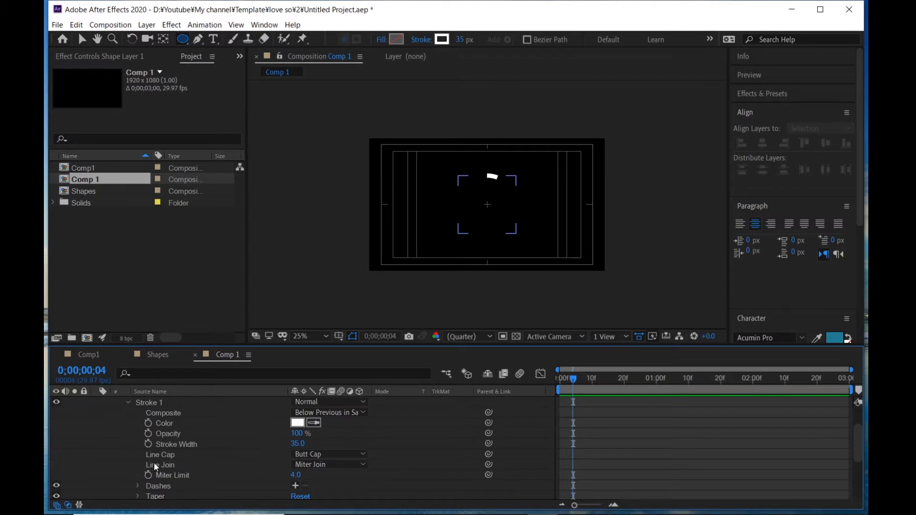
click(310, 454)
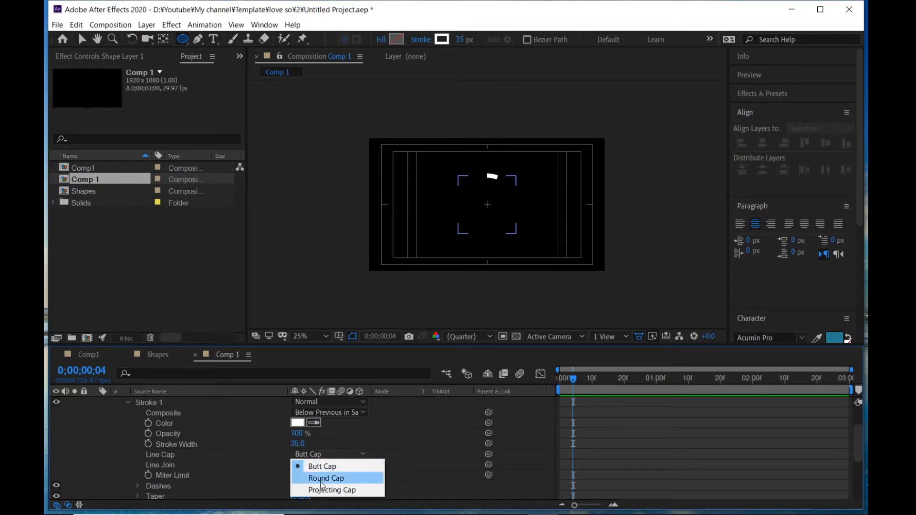
click(309, 479)
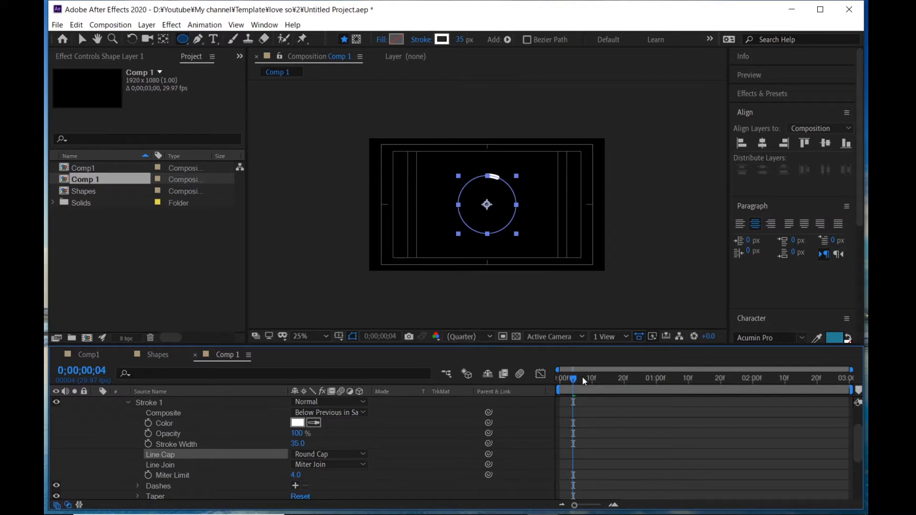
- Zoom in on the ring around frame 10 and examine the Comp1 composition's timeline
drag(582, 377, 591, 378)
key(period)
key(period)
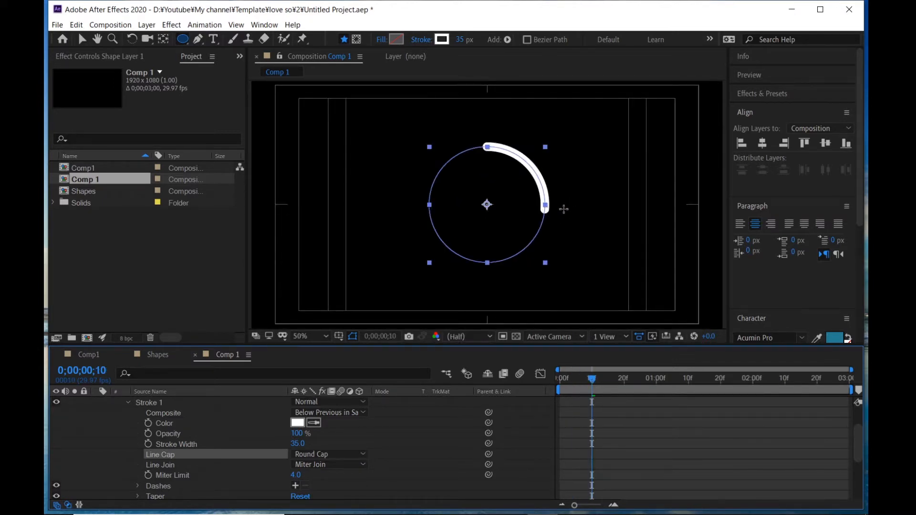
scroll(540, 222, down, 1)
scroll(540, 222, up, 1)
click(92, 357)
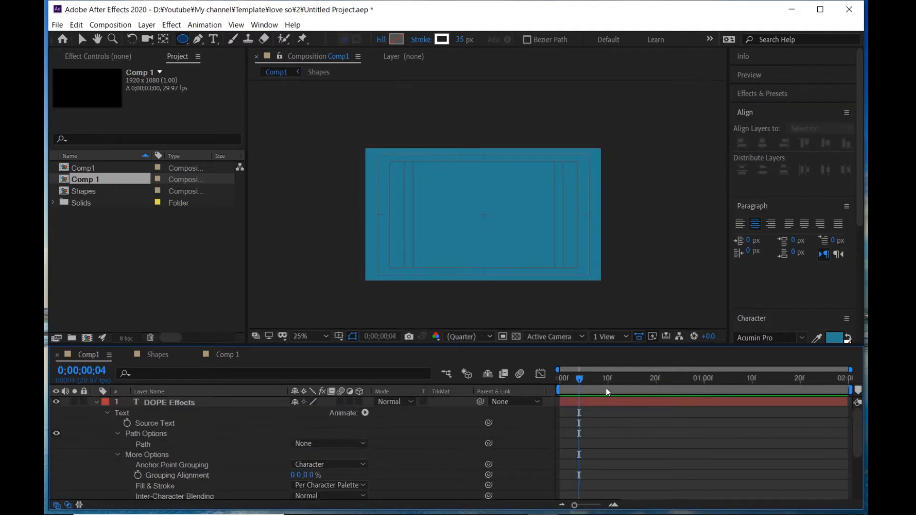
drag(606, 389, 636, 370)
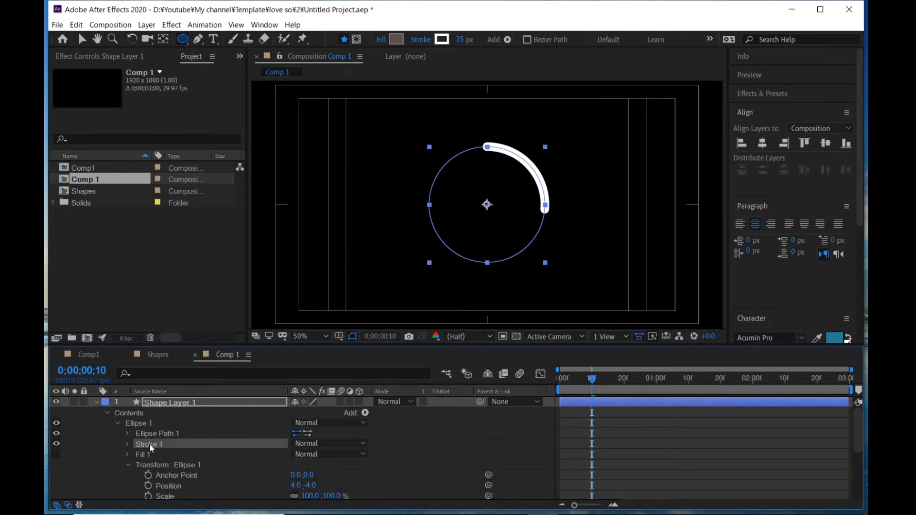
- Move the Stroke out of the ellipse group so it sits at the layer's contents level below Trim Paths
drag(150, 444, 130, 414)
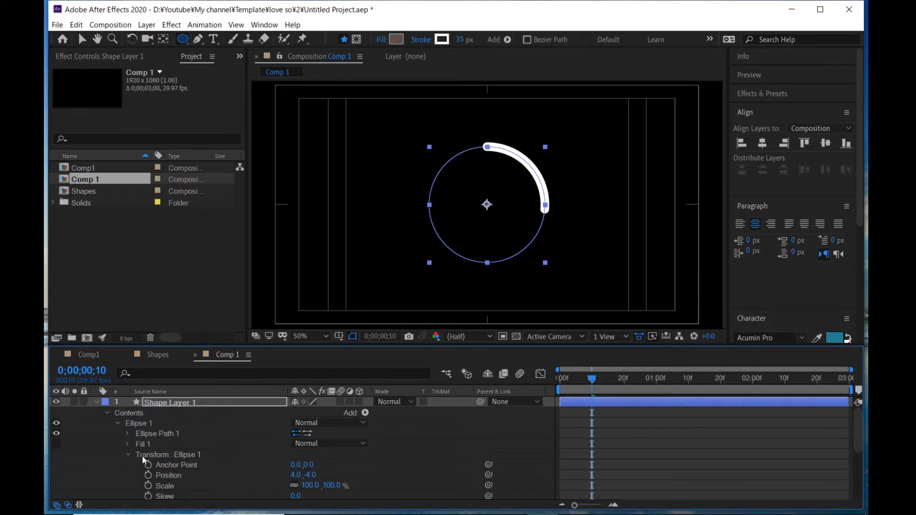
scroll(184, 456, down, 2)
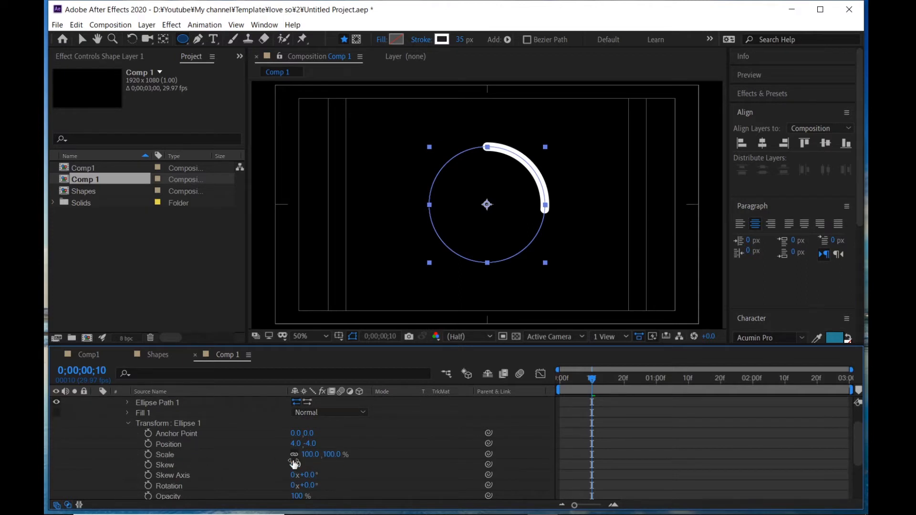
drag(311, 460, 361, 454)
key(ctrl+z)
- Collapse Shape Layer 1 and duplicate it
scroll(190, 450, up, 1)
click(159, 404)
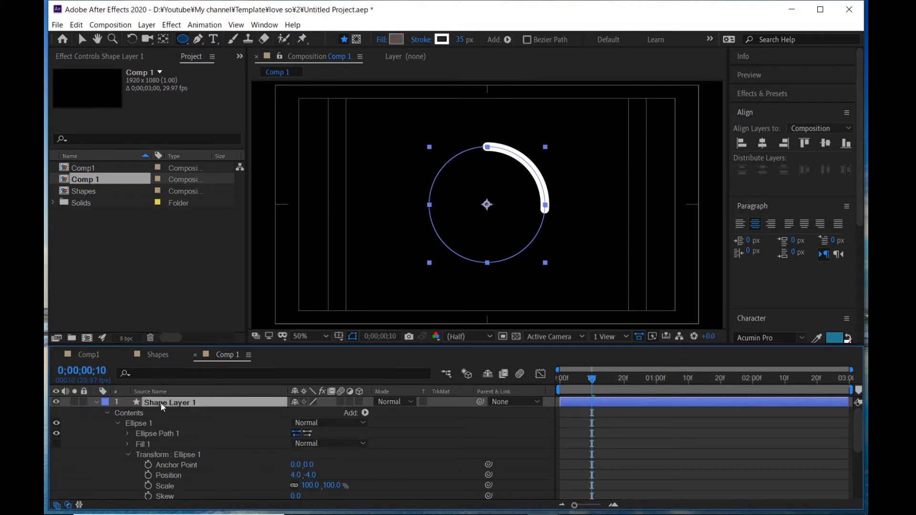
click(97, 400)
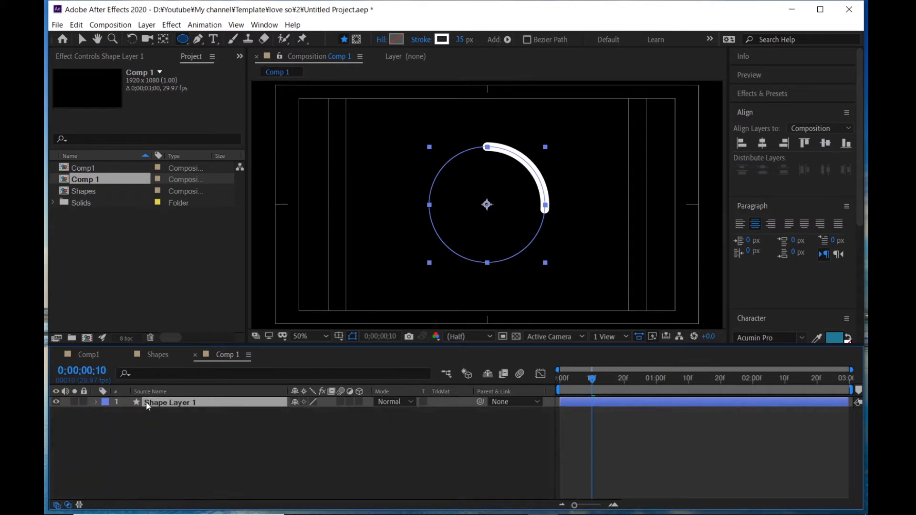
key(ctrl+d)
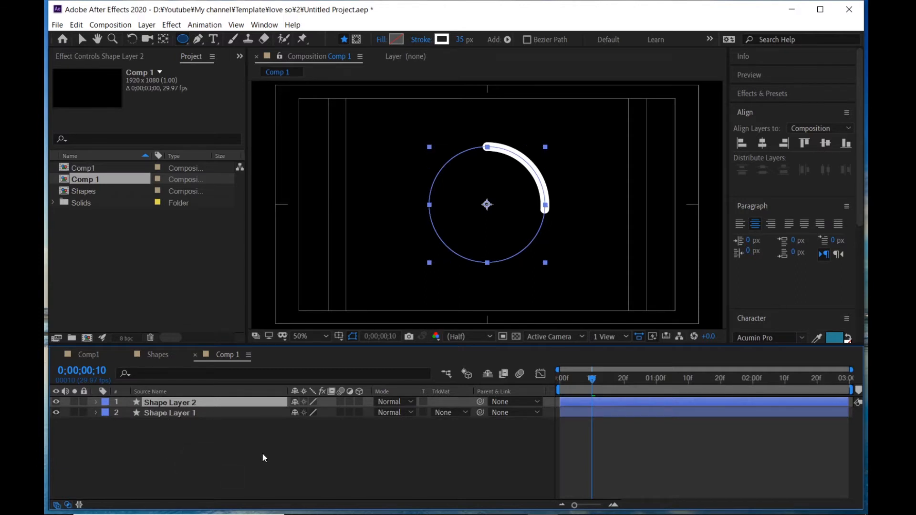
- At frame 20, set the duplicate's ellipse Scale to 85% and add a Scale keyframe
click(624, 380)
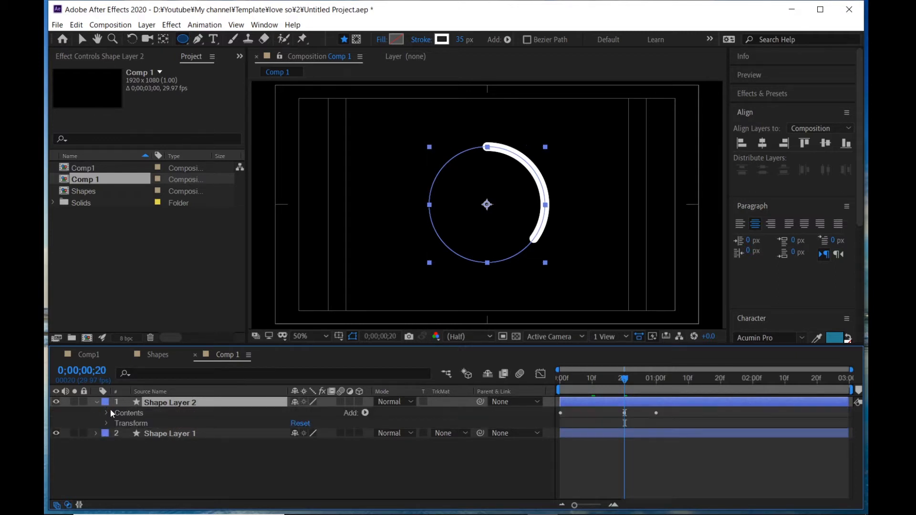
click(106, 413)
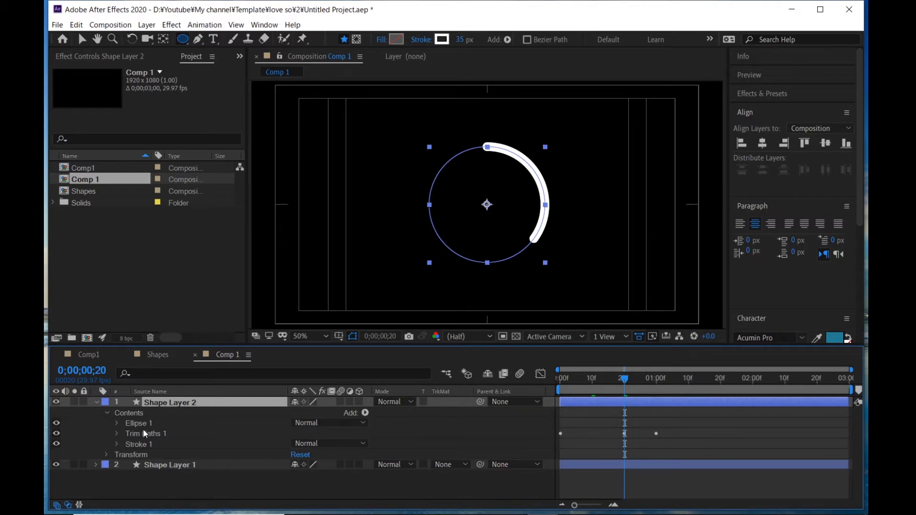
click(116, 424)
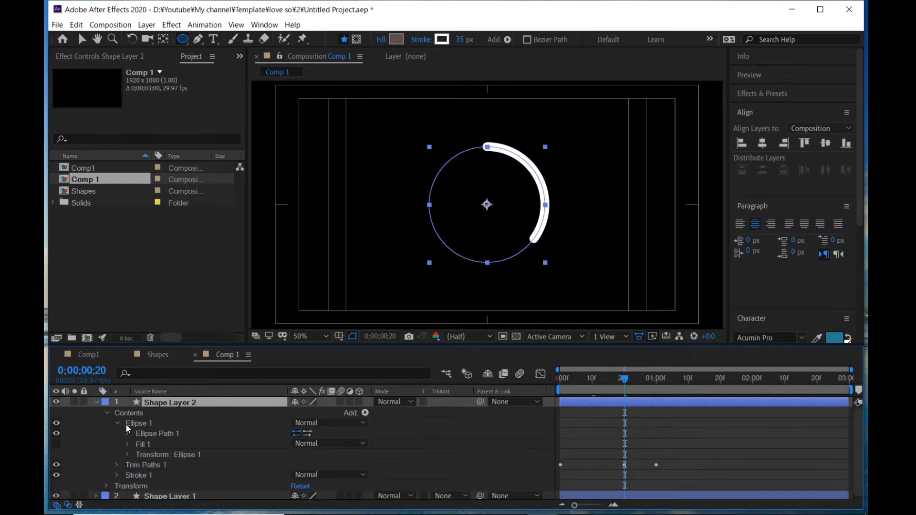
click(125, 453)
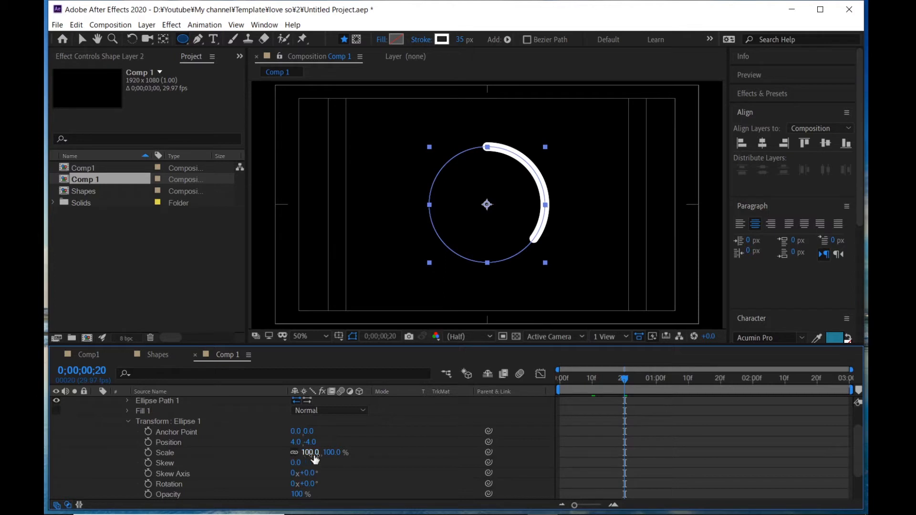
drag(315, 459, 306, 457)
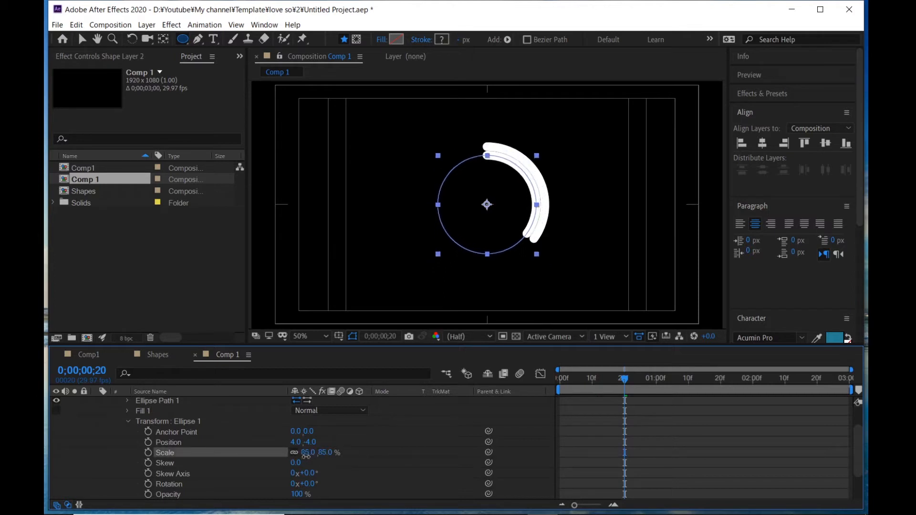
click(308, 458)
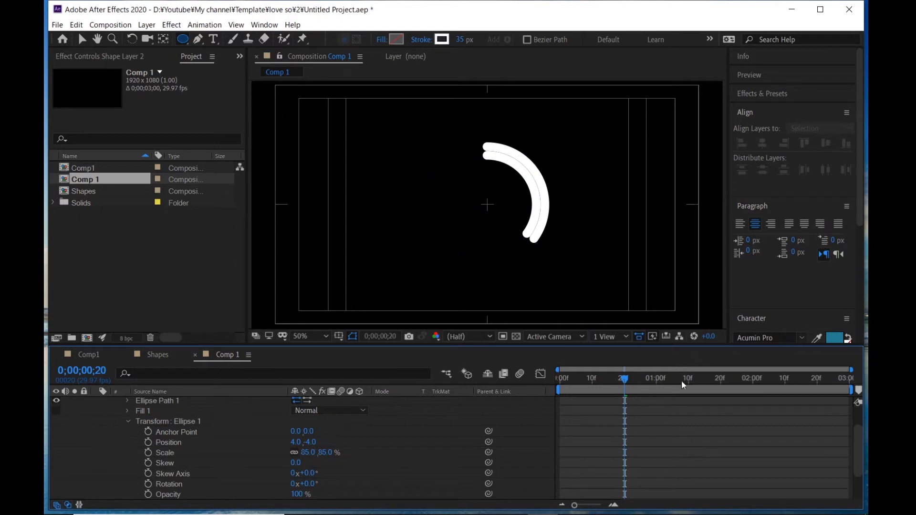
click(149, 453)
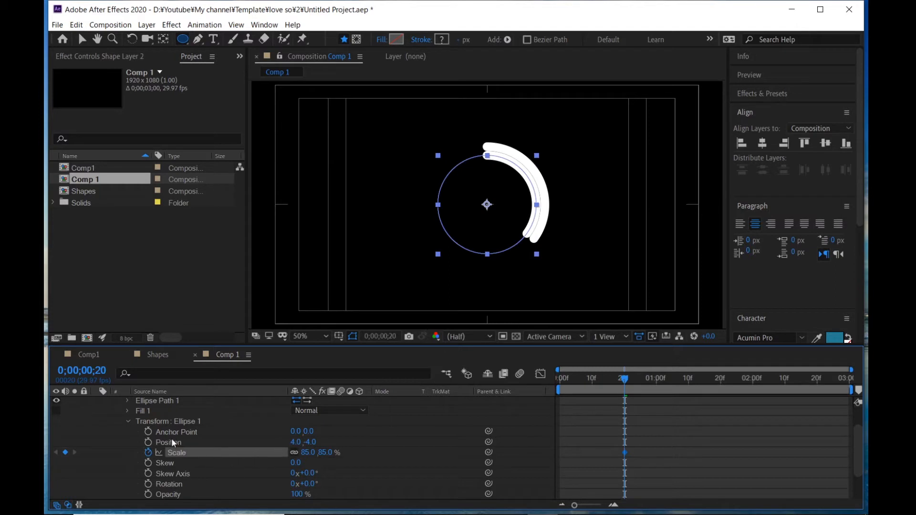
- Review the keyframed properties of Shape Layer 2
scroll(173, 436, up, 3)
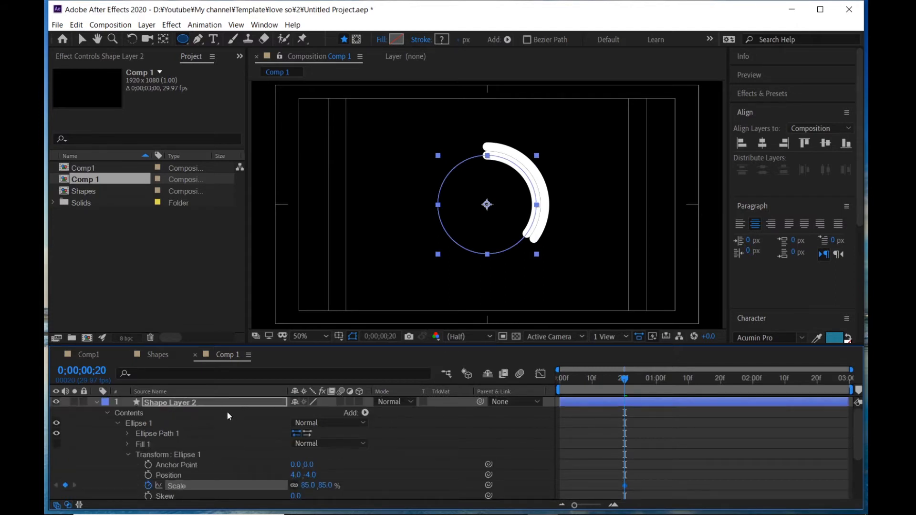
scroll(224, 458, down, 3)
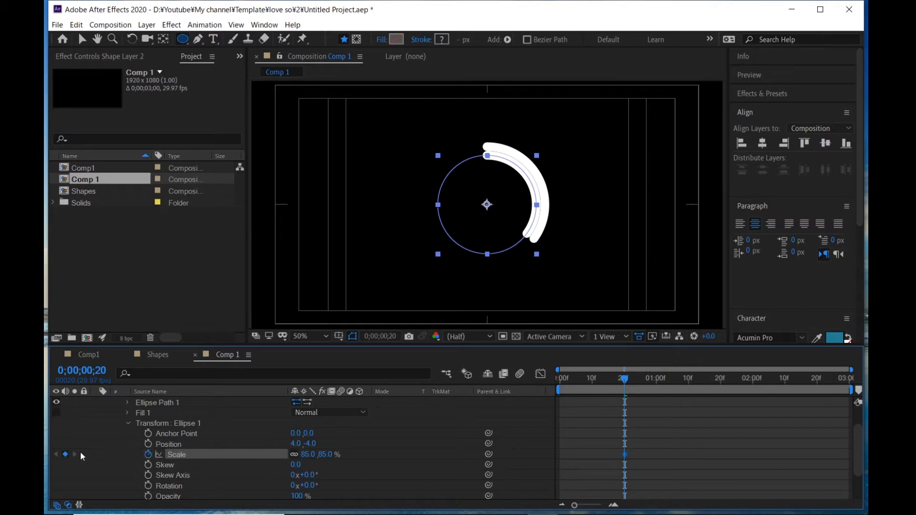
scroll(203, 454, down, 2)
scroll(210, 450, up, 4)
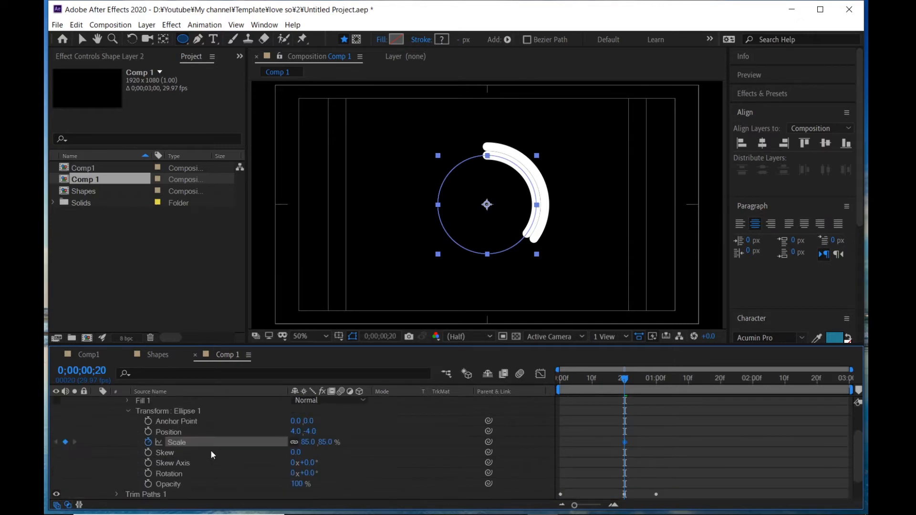
click(202, 402)
key(u)
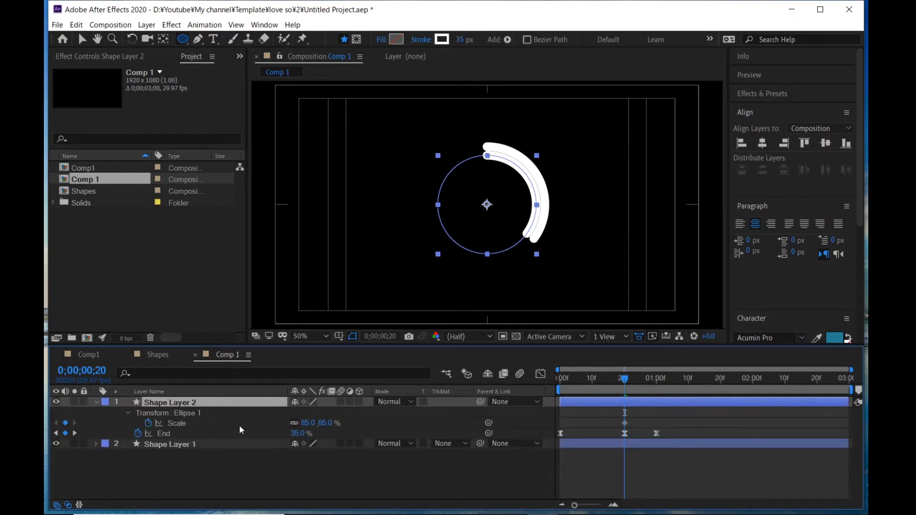
click(97, 402)
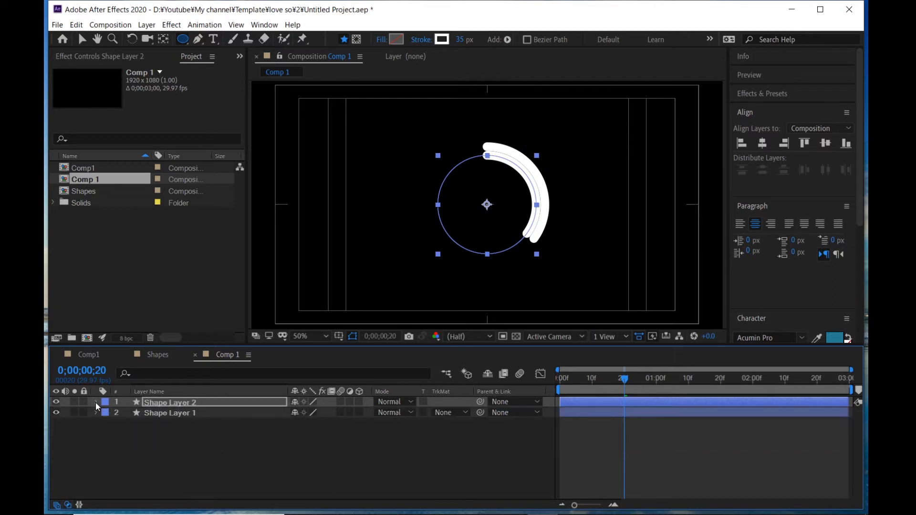
click(97, 402)
- Keyframe Shape Layer 2's Trim Paths Offset to 28° and set its End to 27% at frame 20
scroll(178, 444, down, 2)
scroll(185, 434, down, 4)
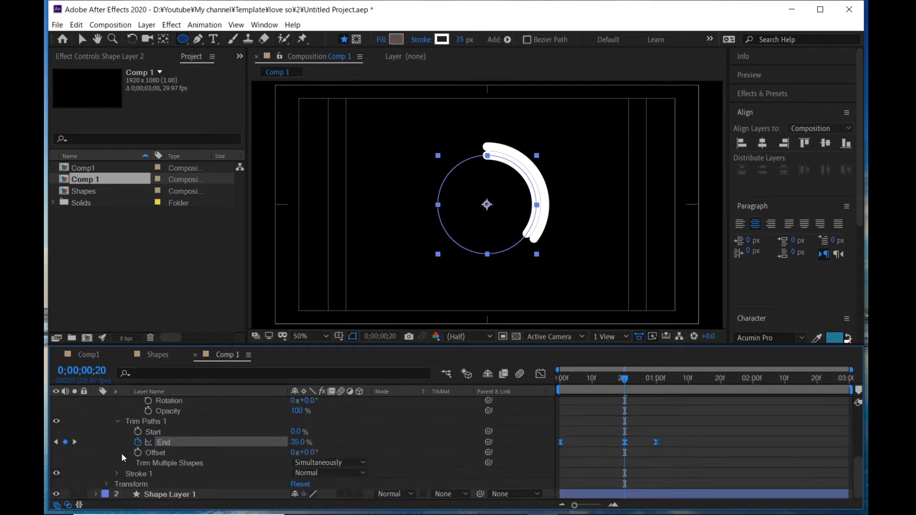
click(137, 452)
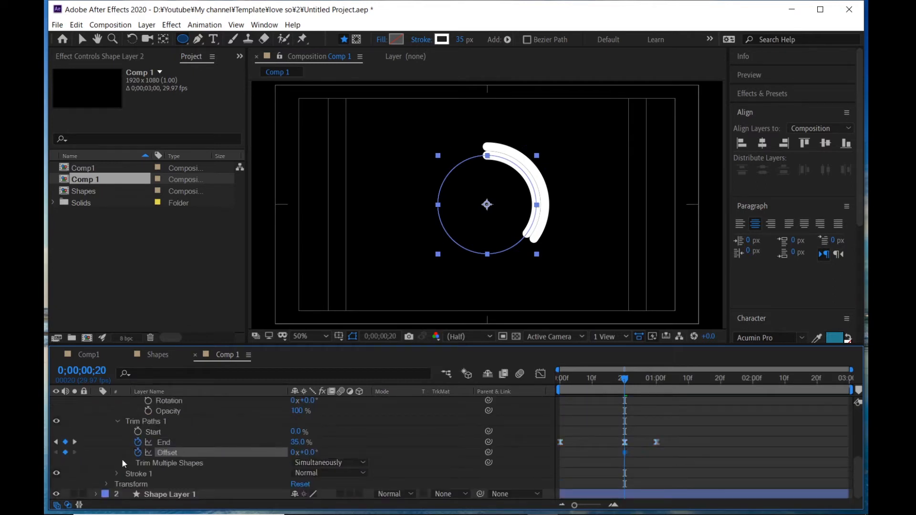
drag(311, 453, 326, 452)
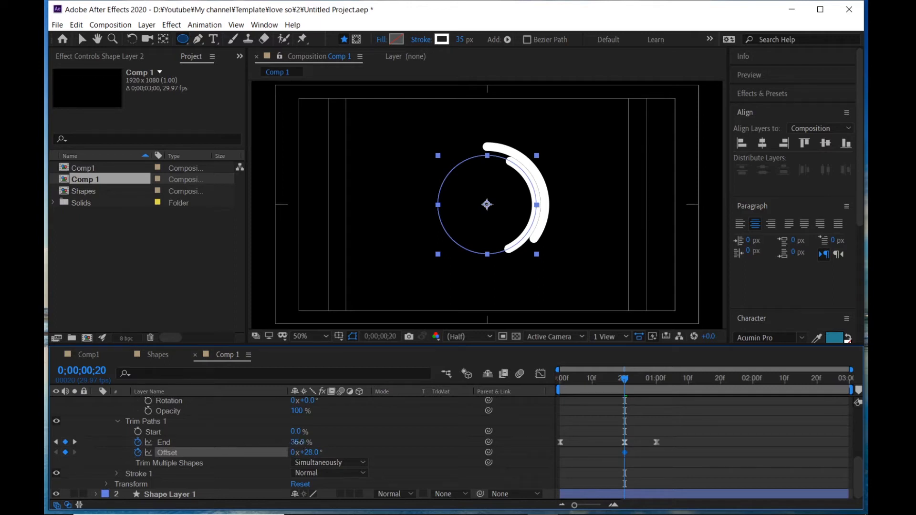
drag(298, 442, 297, 444)
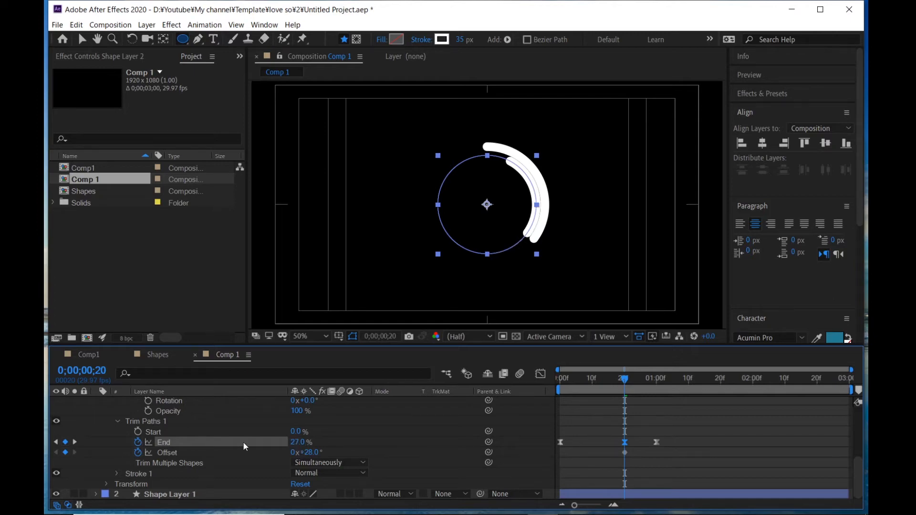
- Check Shape Layer 2's animated properties, collapse it and duplicate it
scroll(220, 439, up, 4)
scroll(181, 424, up, 3)
click(177, 402)
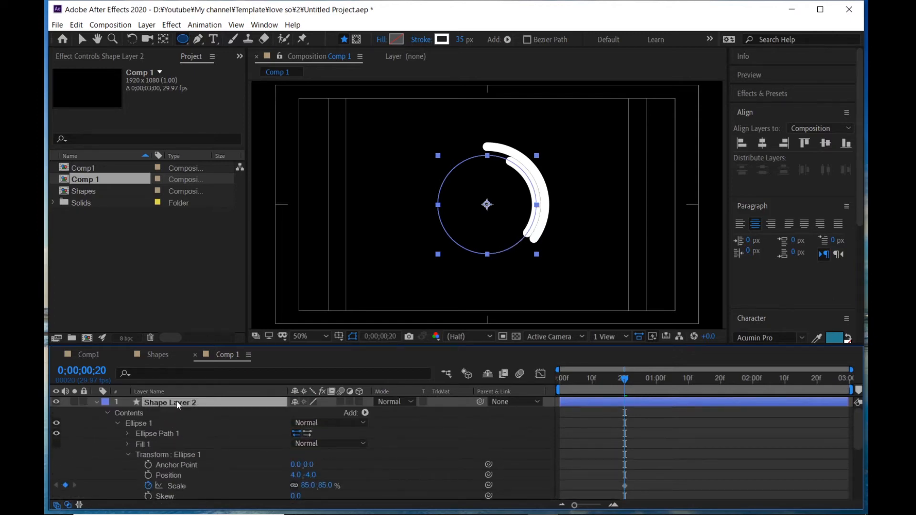
key(u)
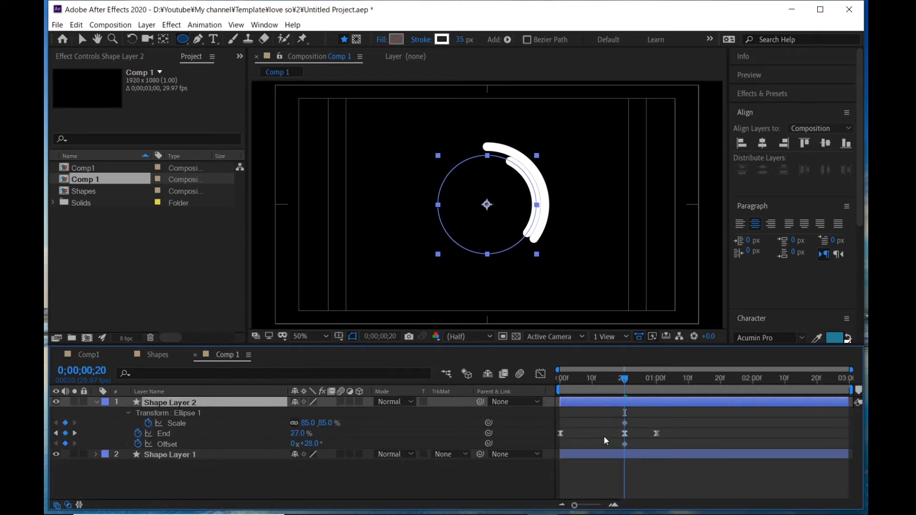
click(97, 402)
key(ctrl+d)
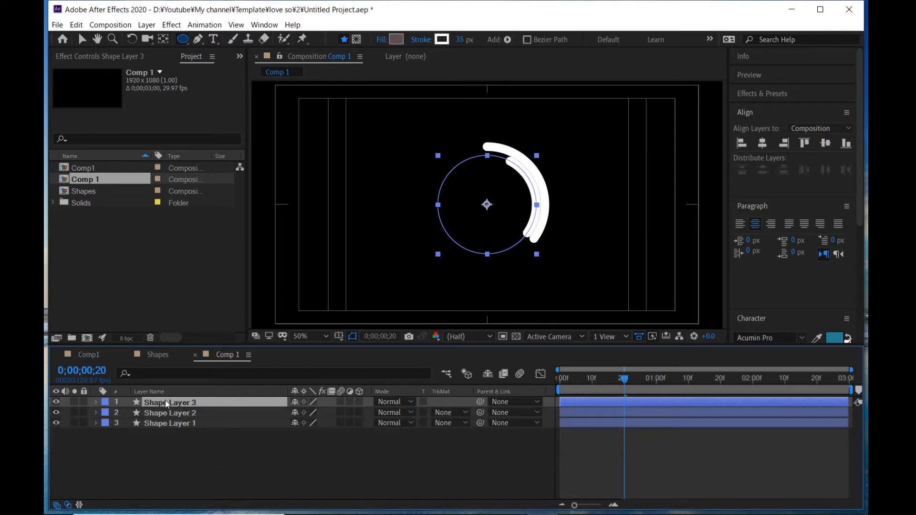
- Set Shape Layer 3's Scale to 70%
key(u)
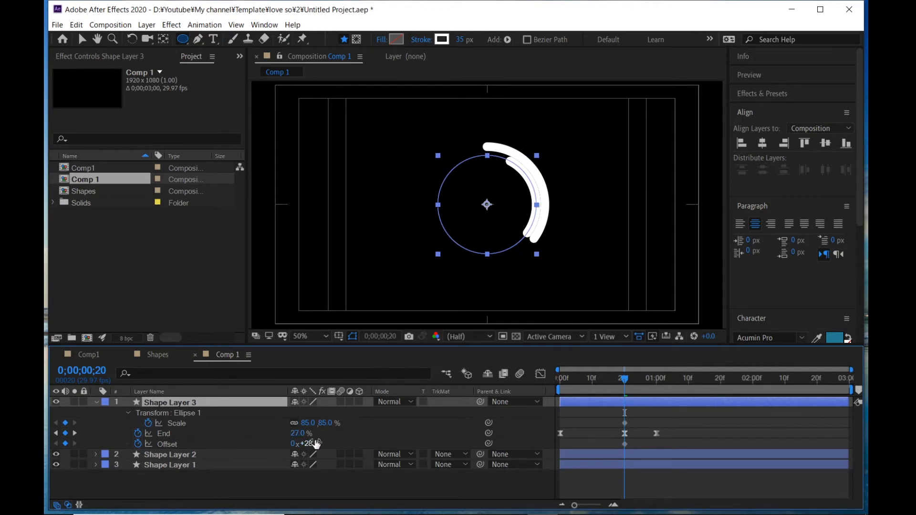
drag(308, 423, 303, 423)
click(305, 423)
text(70)
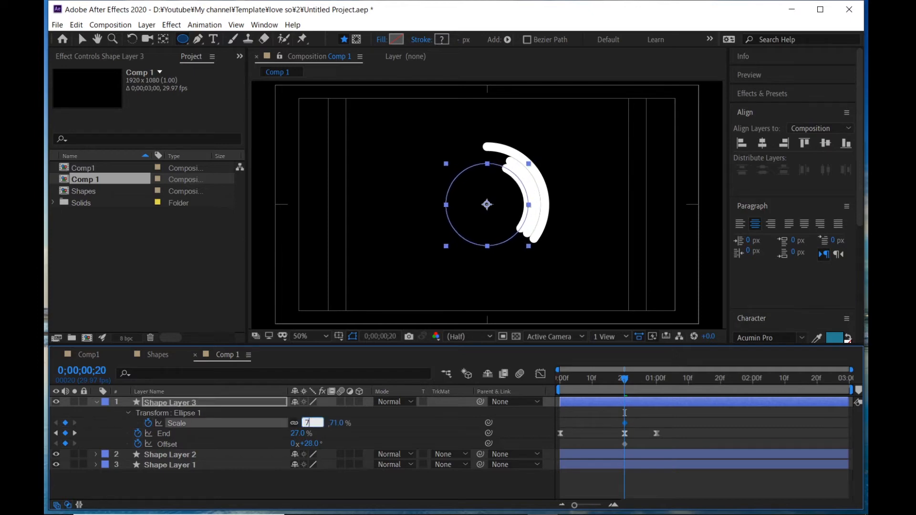
key(Return)
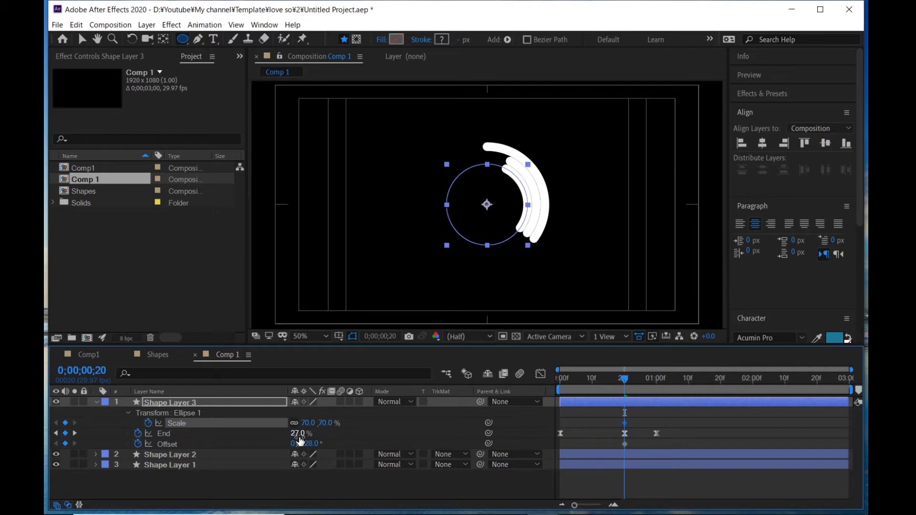
- Set Shape Layer 3's Trim End to 19% and Offset to 1°
mouse_move(299, 437)
mouse_down()
mouse_move(309, 444)
mouse_move(297, 444)
mouse_up()
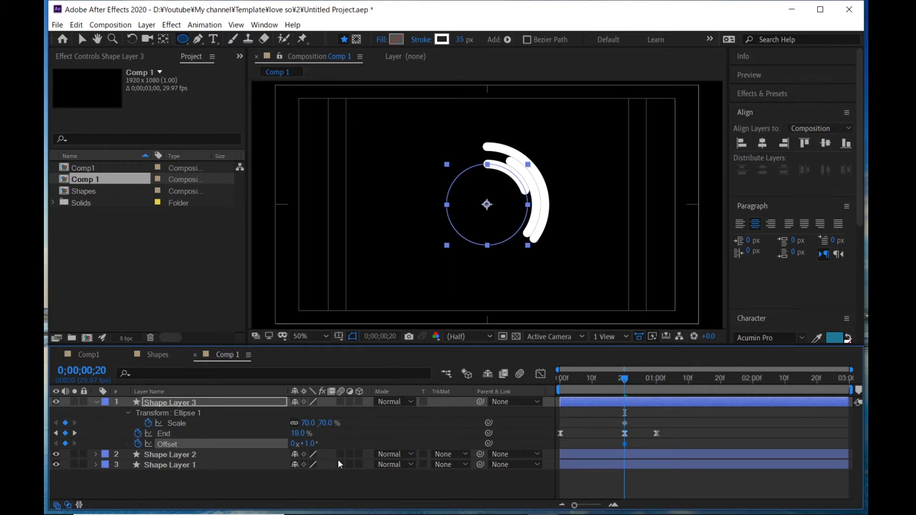
click(328, 496)
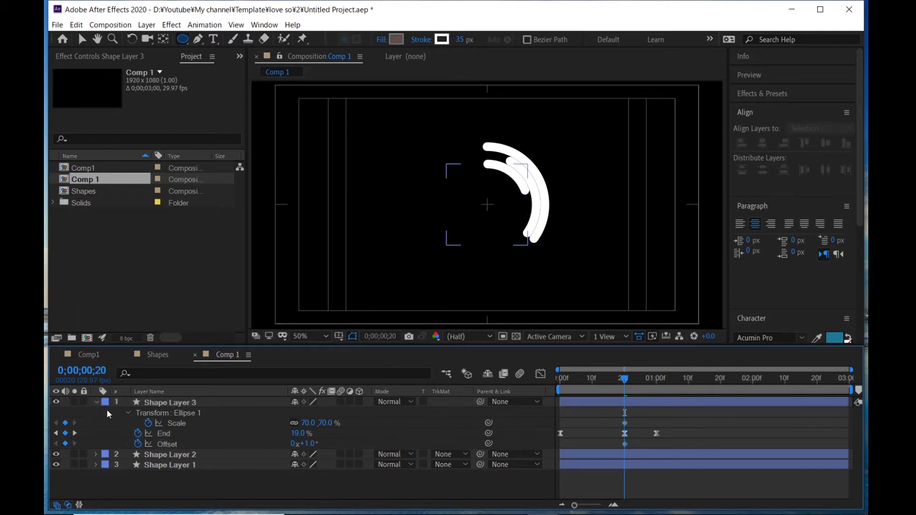
- Collapse Shape Layer 3 and duplicate it
click(96, 402)
click(157, 403)
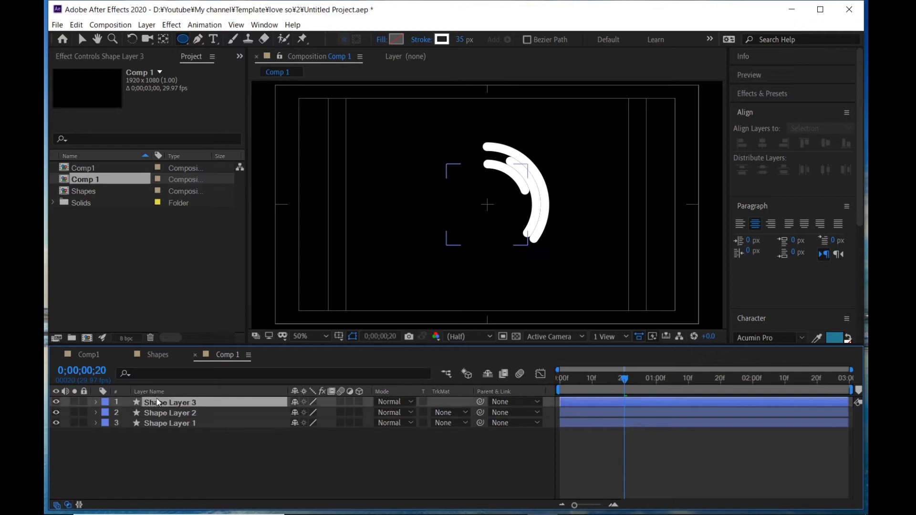
key(ctrl+d)
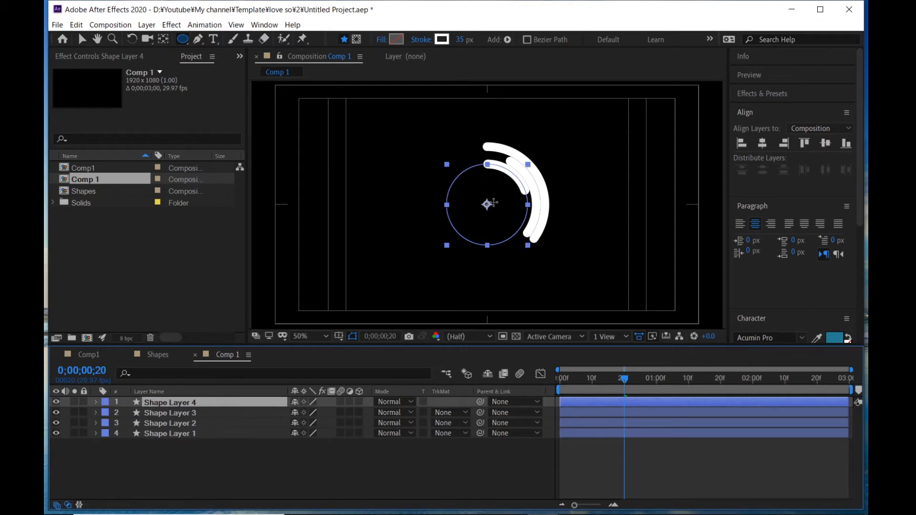
- Set Shape Layer 4's Scale to 55%
key(u)
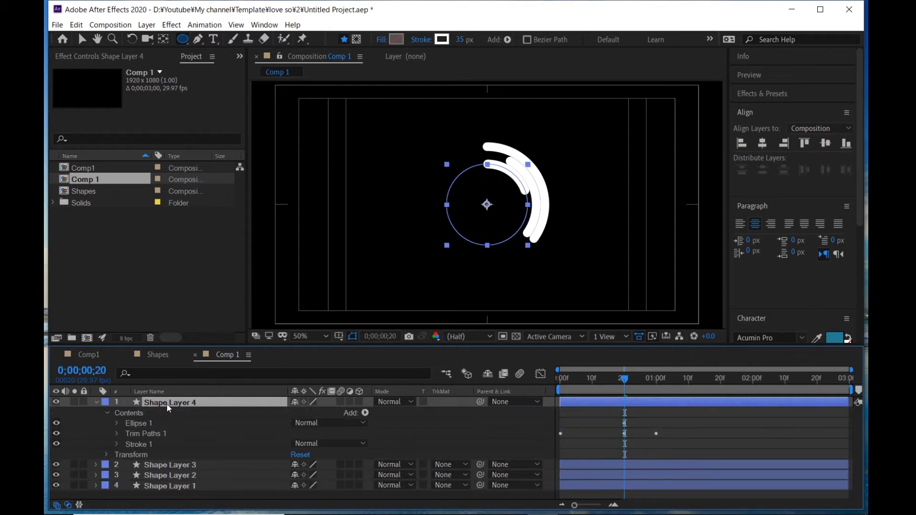
drag(305, 424, 308, 445)
click(306, 423)
text(55)
- Duplicate the top ring layer twice more to make Shape Layer 5 and Shape Layer 6
click(328, 380)
click(238, 404)
key(ctrl+d)
click(96, 414)
key(u)
click(196, 403)
key(ctrl+d)
- Set Shape Layer 6's Scale to 25% at frame 20
key(Home)
key(u)
key(u)
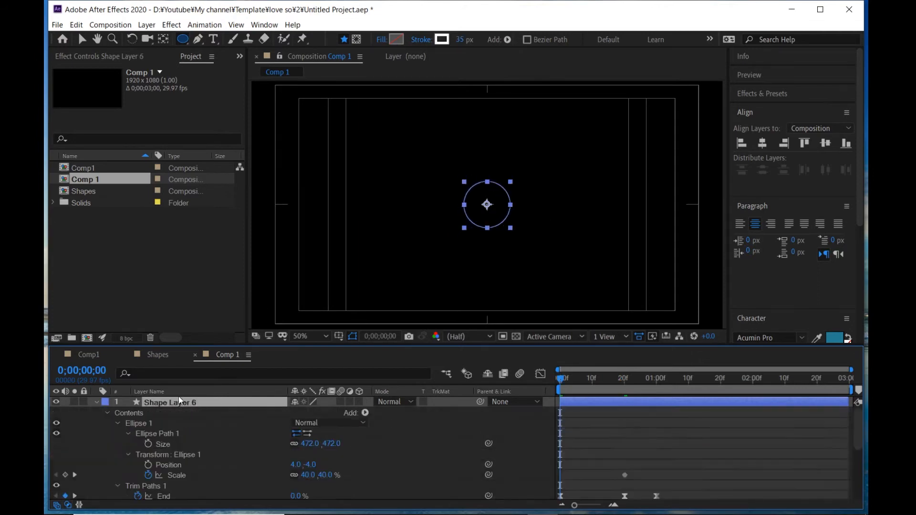
key(u)
key(u)
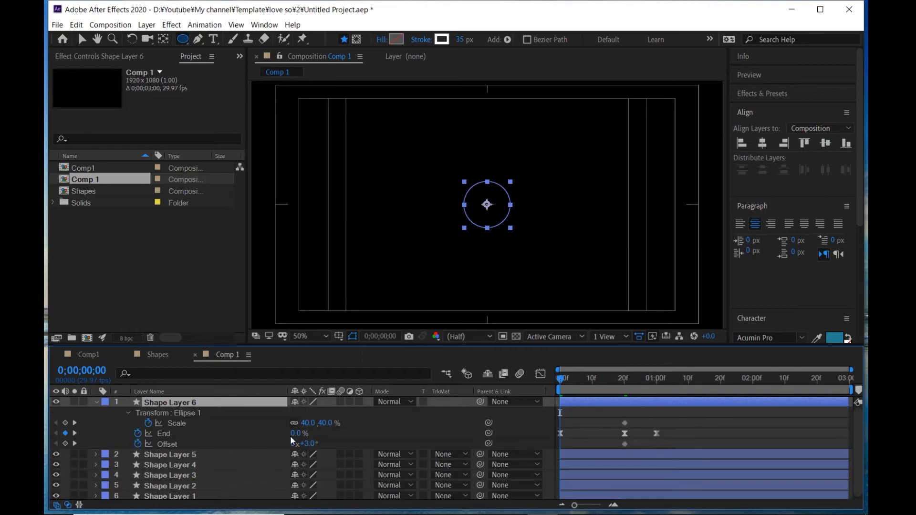
click(308, 423)
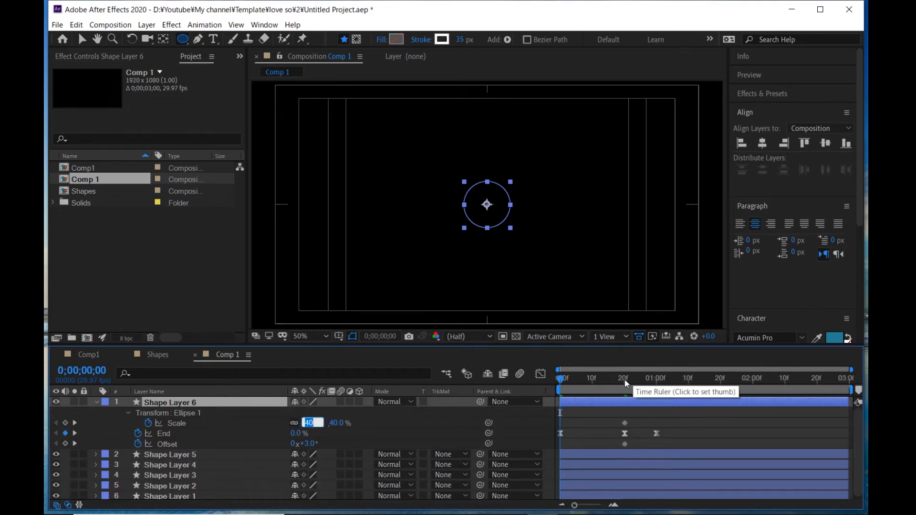
click(625, 379)
drag(310, 424, 358, 445)
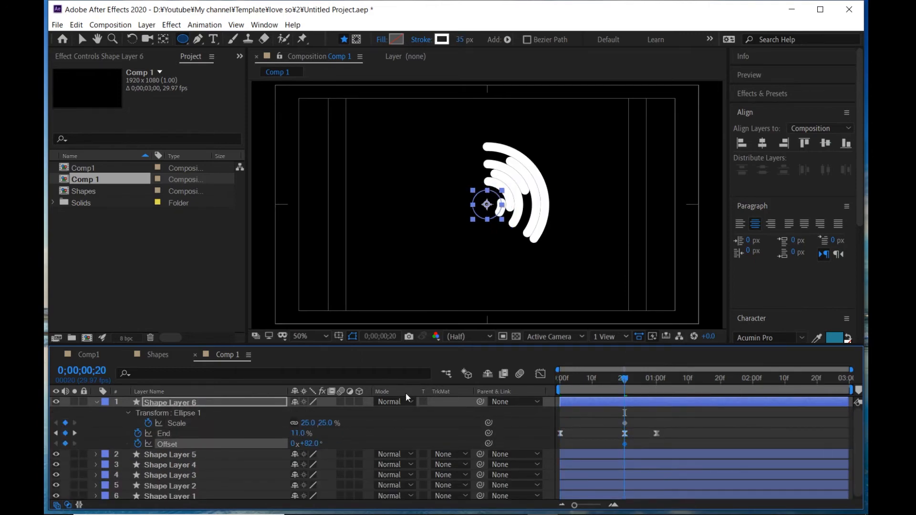
- Duplicate the top ring layer and scrub the new Shape Layer 7's Scale down to 10%
click(176, 403)
click(97, 402)
key(ctrl+d)
key(u)
mouse_move(309, 423)
mouse_down()
mouse_move(280, 449)
mouse_move(306, 433)
mouse_up()
- Duplicate Shape Layer 7 to make Shape Layer 8 and set its Scale to 5%
click(185, 403)
key(ctrl+d)
click(97, 414)
key(u)
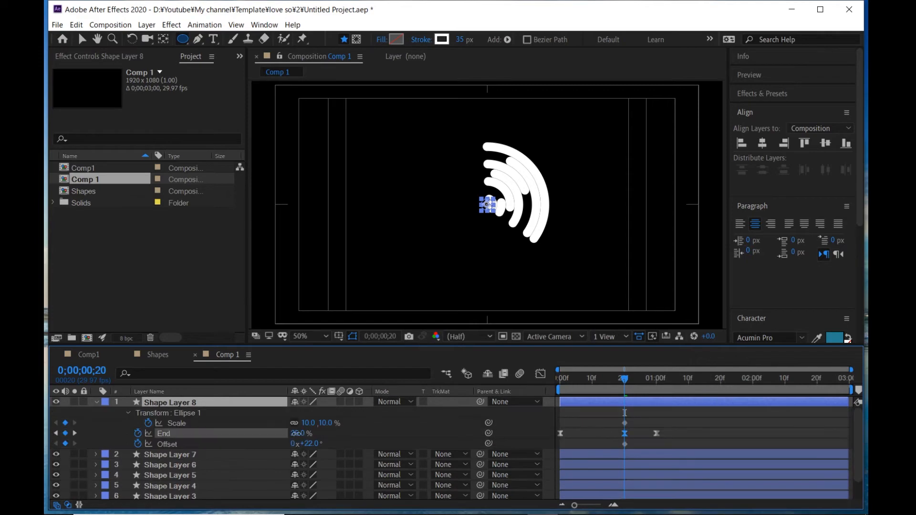
click(309, 423)
text(5)
key(Return)
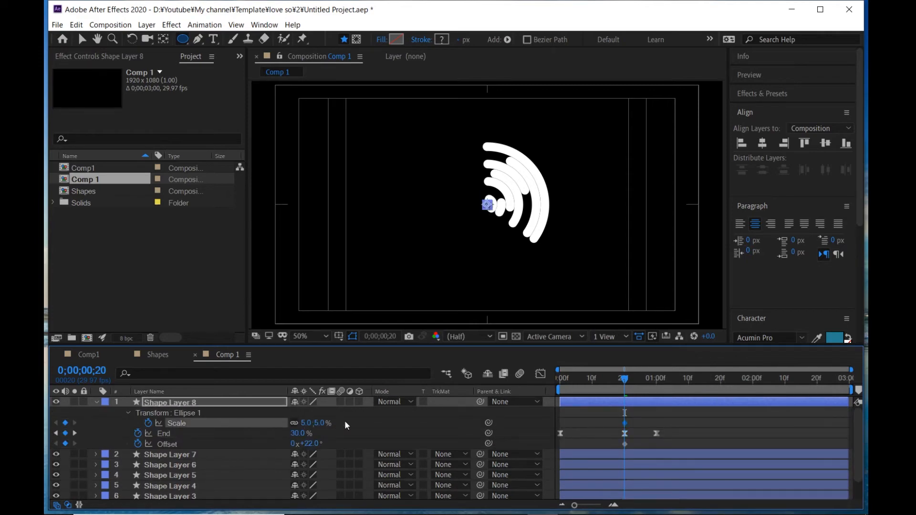
- Duplicate Shape Layer 8 to make Shape Layer 9 and scale it up to 291%
click(98, 402)
click(668, 490)
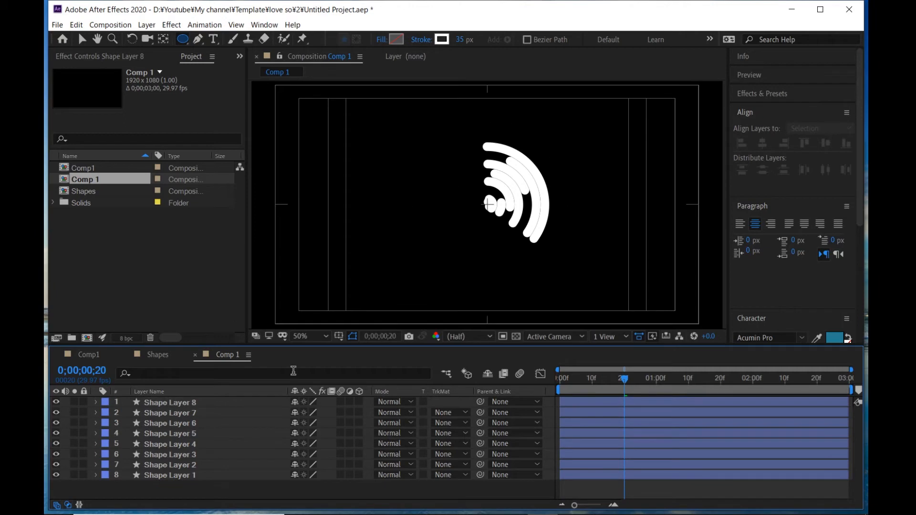
click(186, 402)
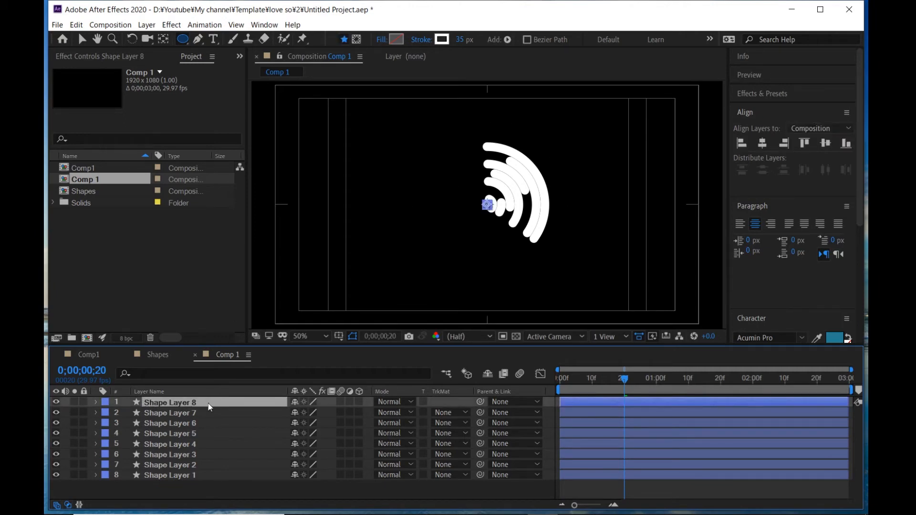
key(ctrl+d)
key(u)
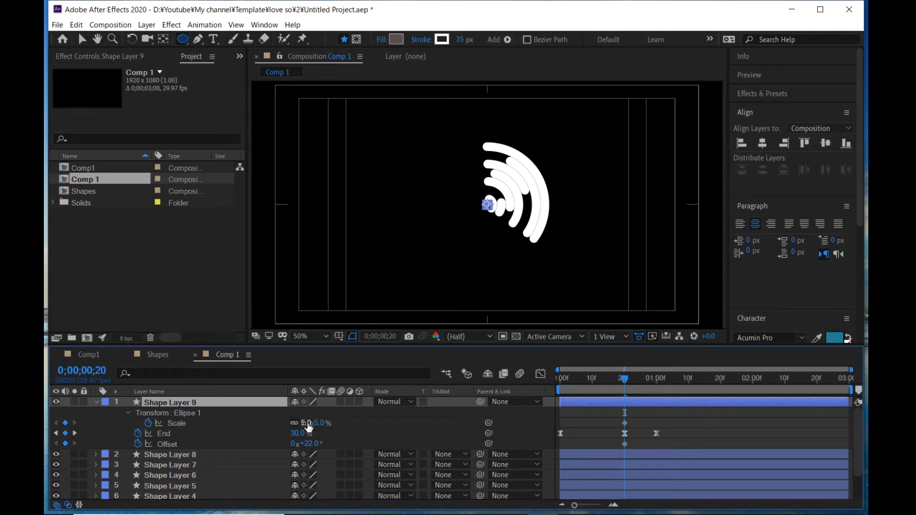
drag(307, 426, 480, 423)
- Delete Shape Layer 9's End keyframe at frame 20
click(163, 441)
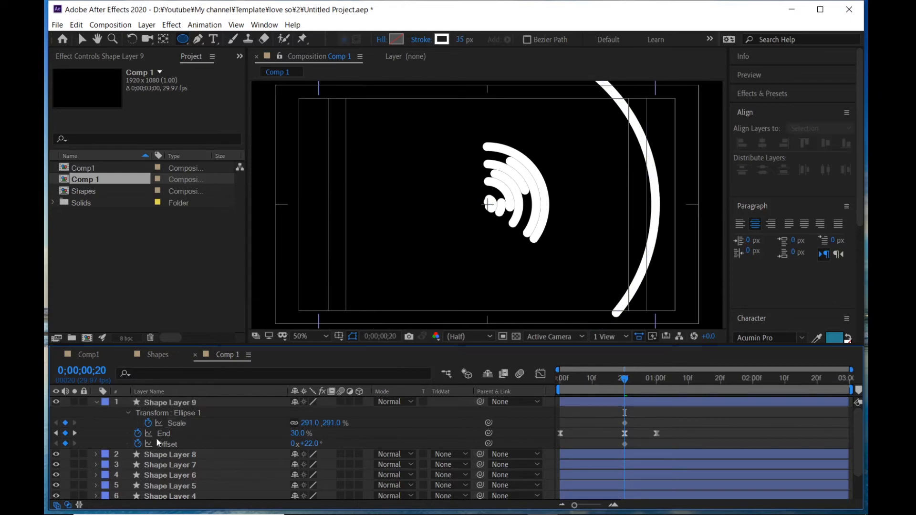
click(184, 433)
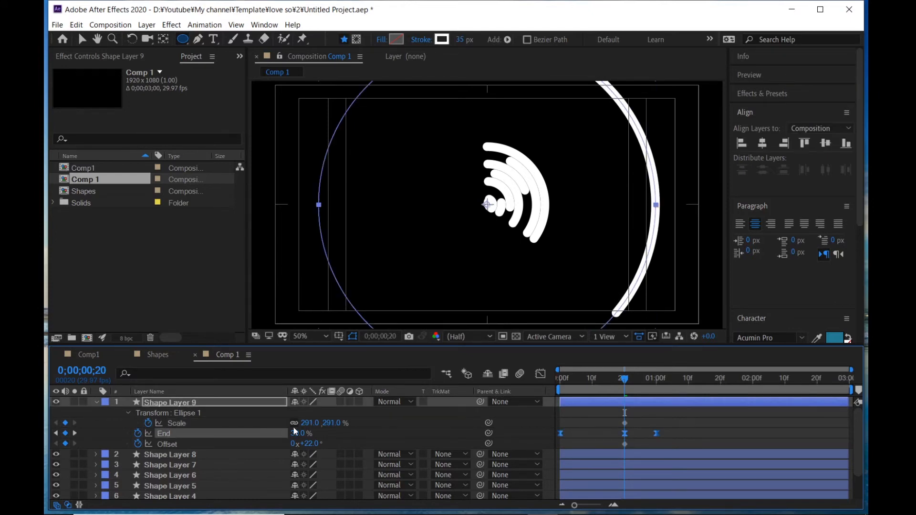
click(636, 433)
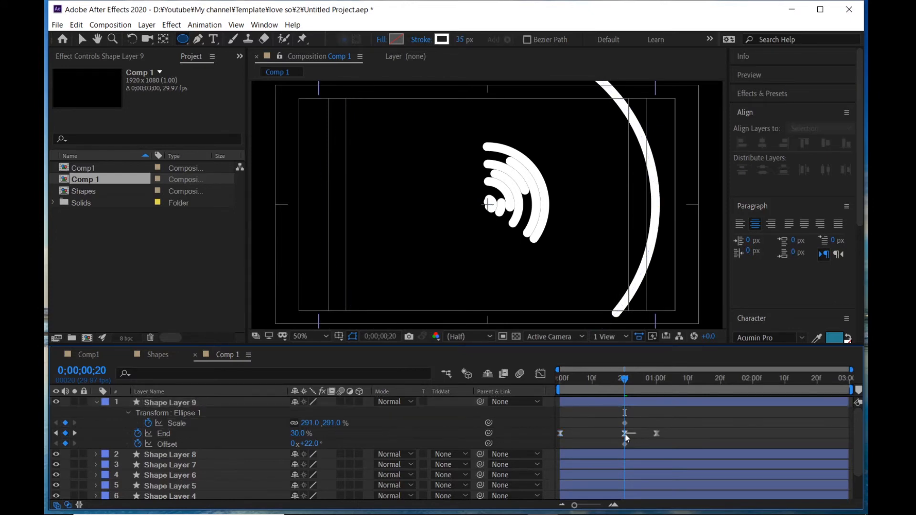
click(625, 434)
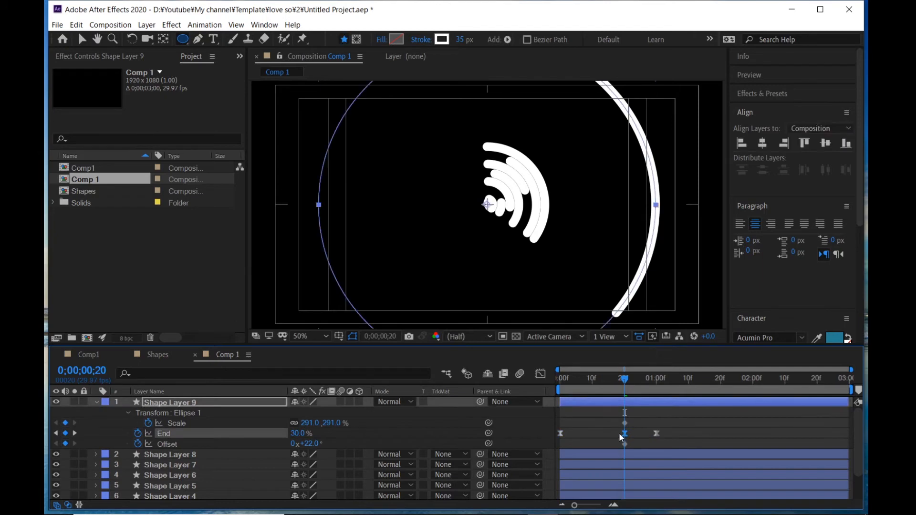
key(Delete)
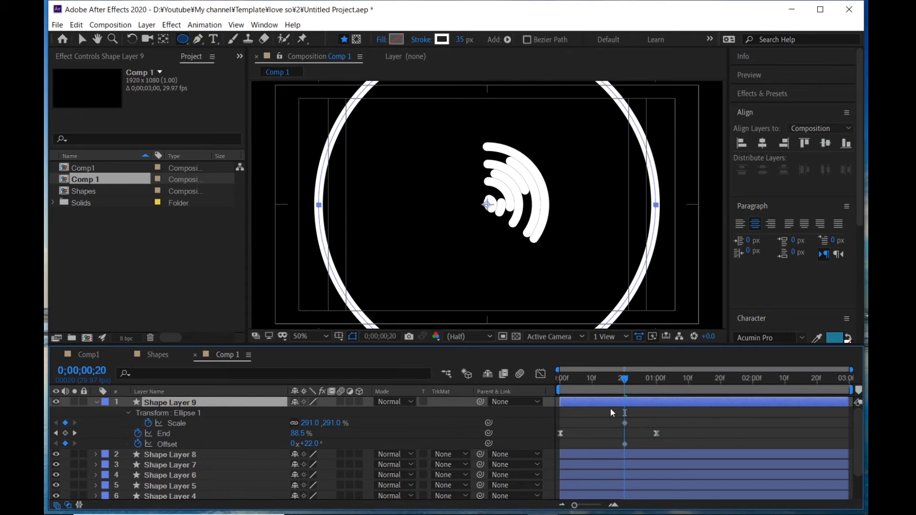
- Shift Shape Layer 9's bar later in time so it starts at about 1 second
drag(631, 373, 664, 382)
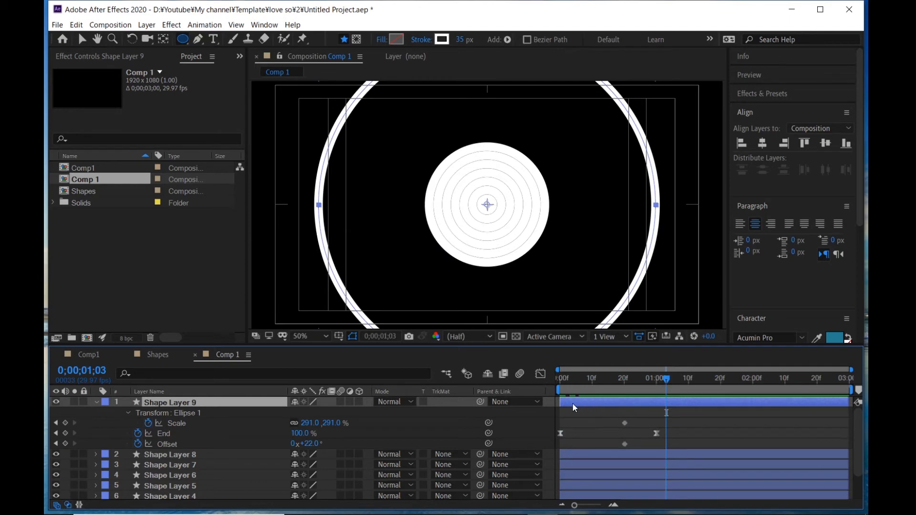
mouse_move(572, 404)
mouse_down()
mouse_move(660, 390)
mouse_move(674, 397)
mouse_move(584, 388)
mouse_move(778, 385)
mouse_move(699, 377)
mouse_move(767, 380)
mouse_up()
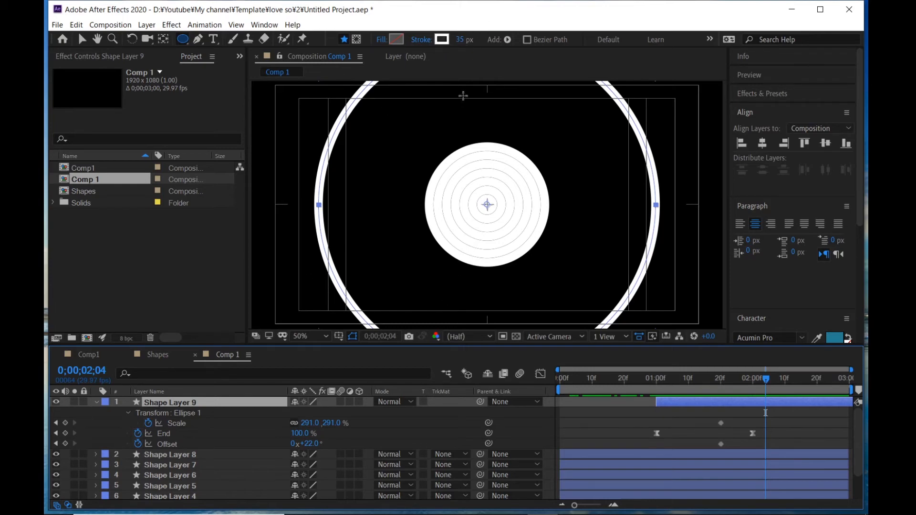
- Set Shape Layer 9's stroke width to 901 px
drag(461, 39, 854, 61)
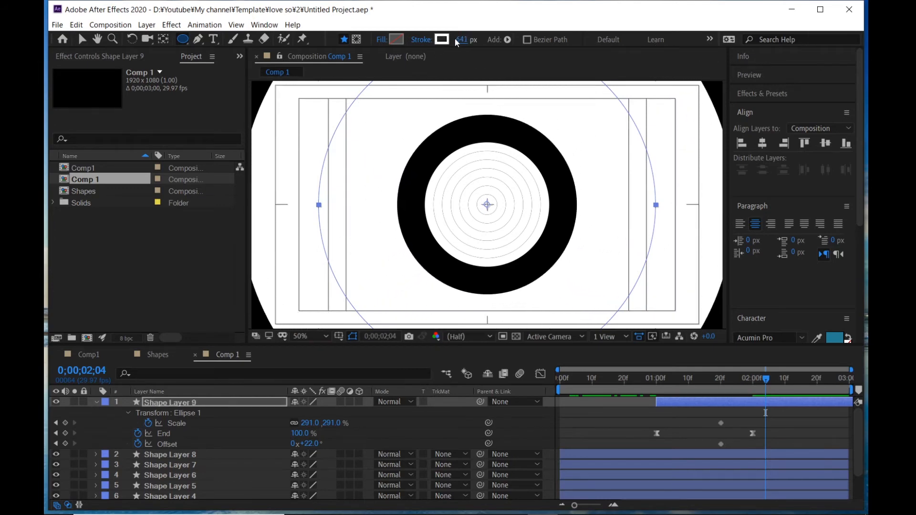
drag(461, 39, 606, 38)
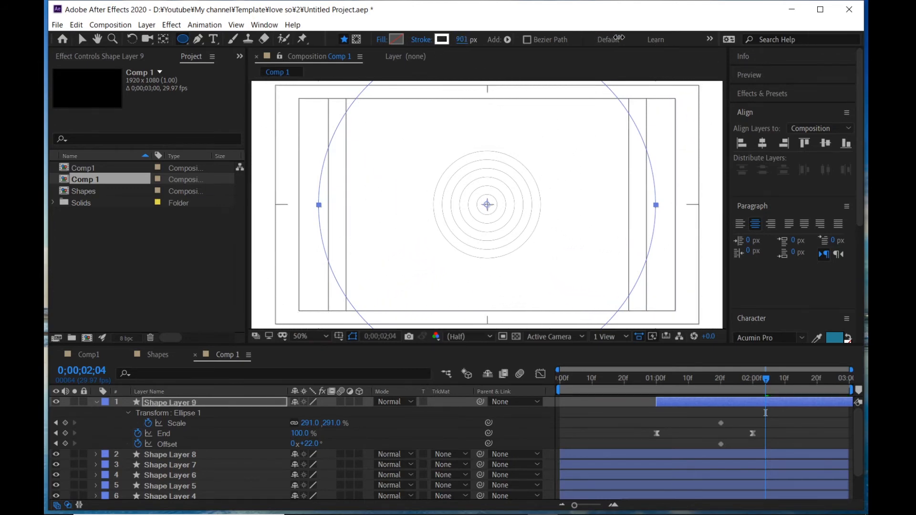
- Zoom into the composition to inspect the thin ring strokes at the centre
click(227, 433)
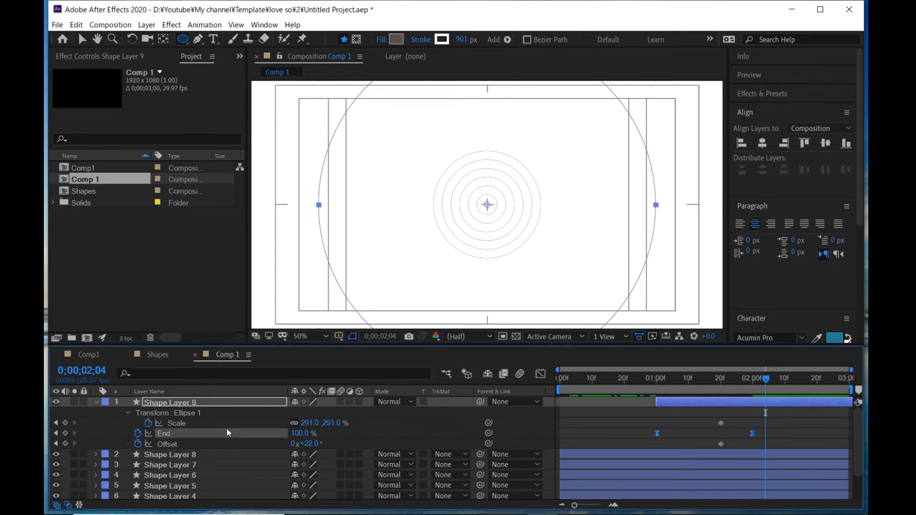
click(211, 454)
scroll(198, 494, down, 2)
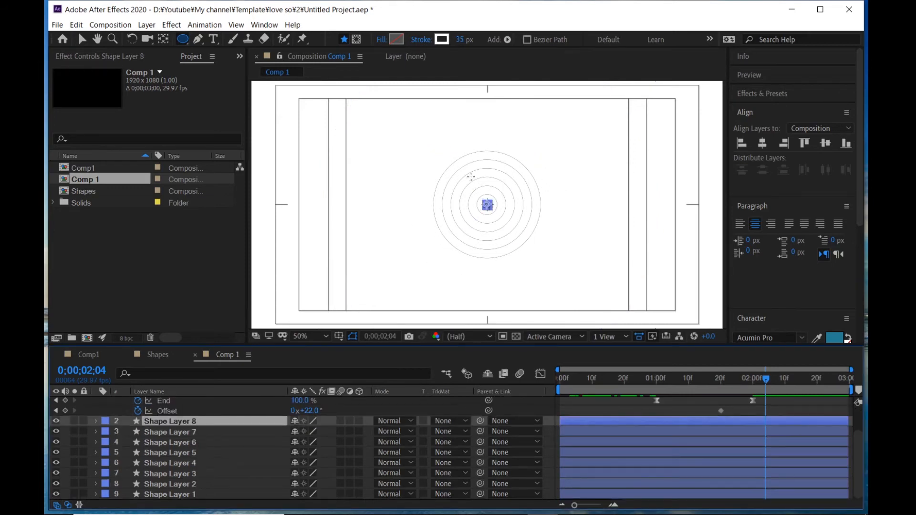
key(period)
key(period)
key(period)
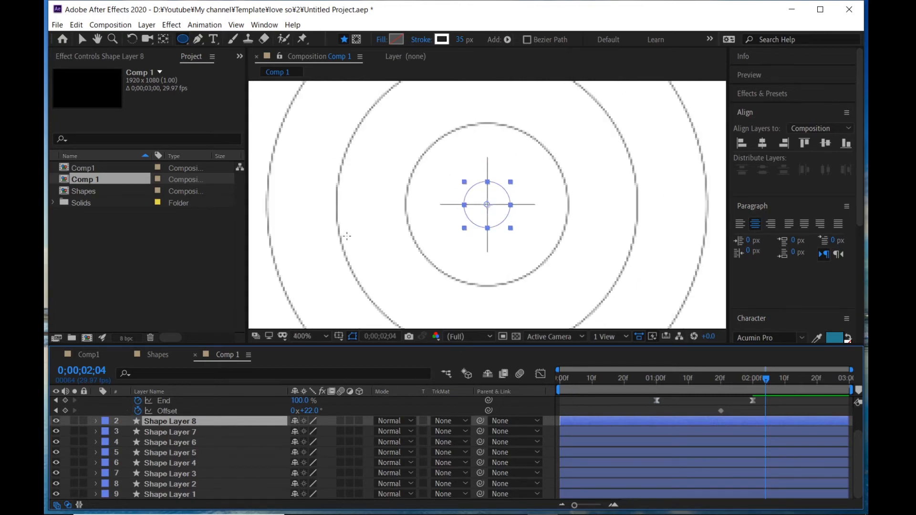
scroll(399, 164, down, 2)
scroll(406, 171, up, 4)
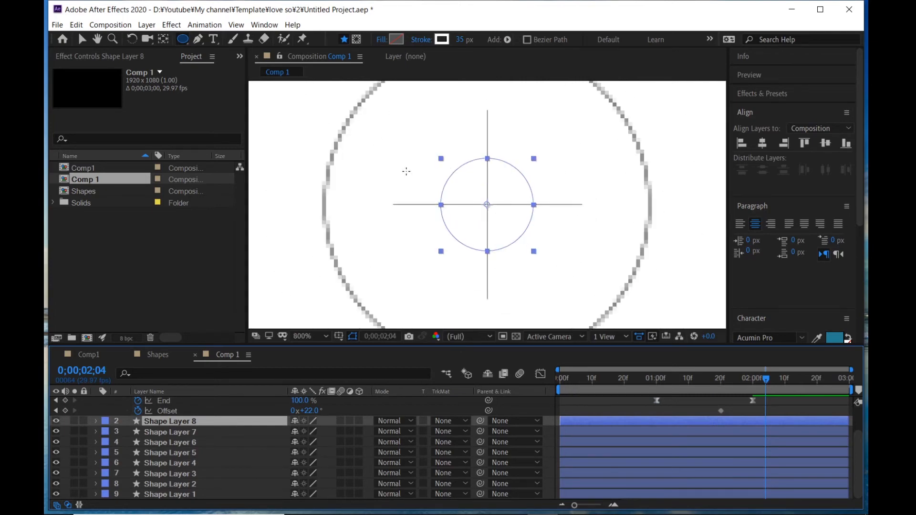
scroll(406, 171, down, 2)
scroll(406, 172, down, 5)
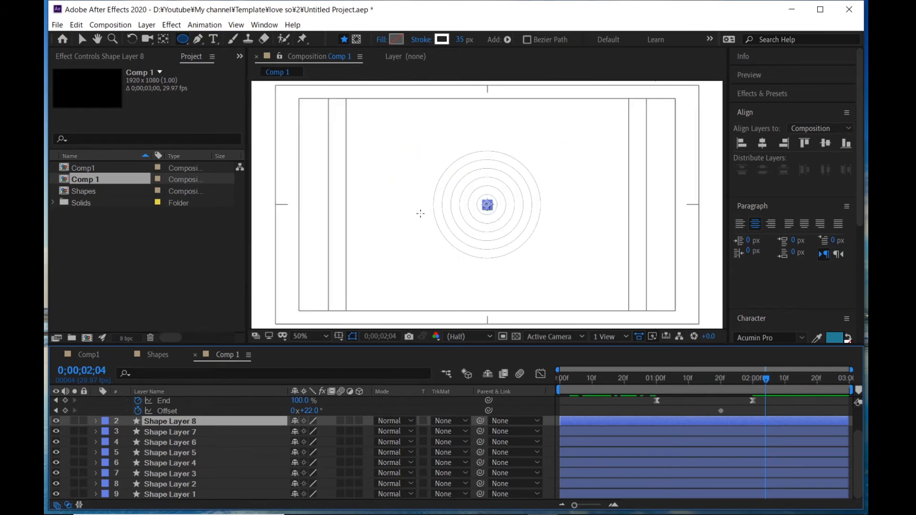
scroll(175, 421, up, 2)
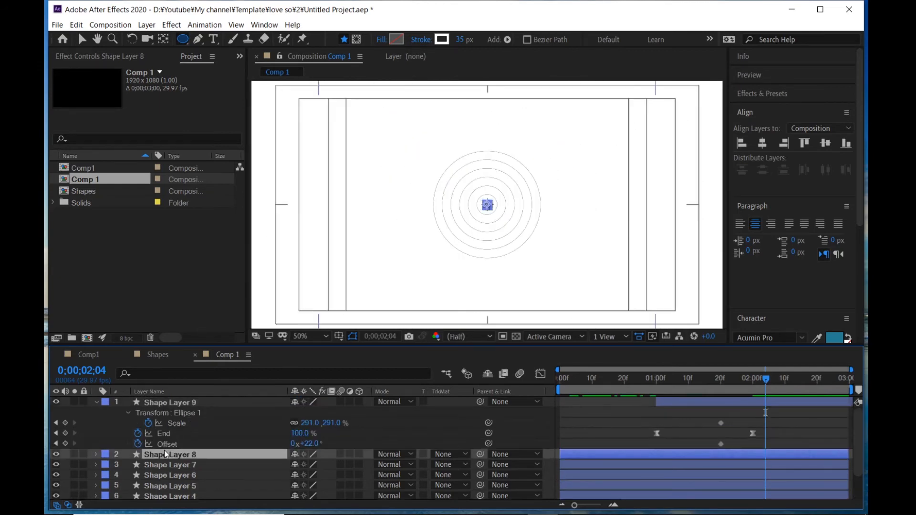
scroll(168, 455, down, 2)
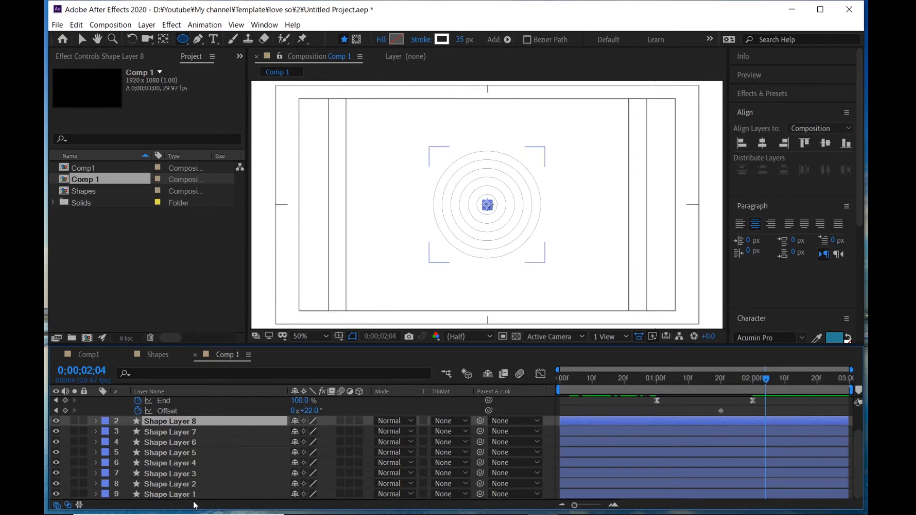
- Select Shape Layers 1 through 8 and set their stroke width to 37 px
shift+click(182, 494)
scroll(129, 405, up, 1)
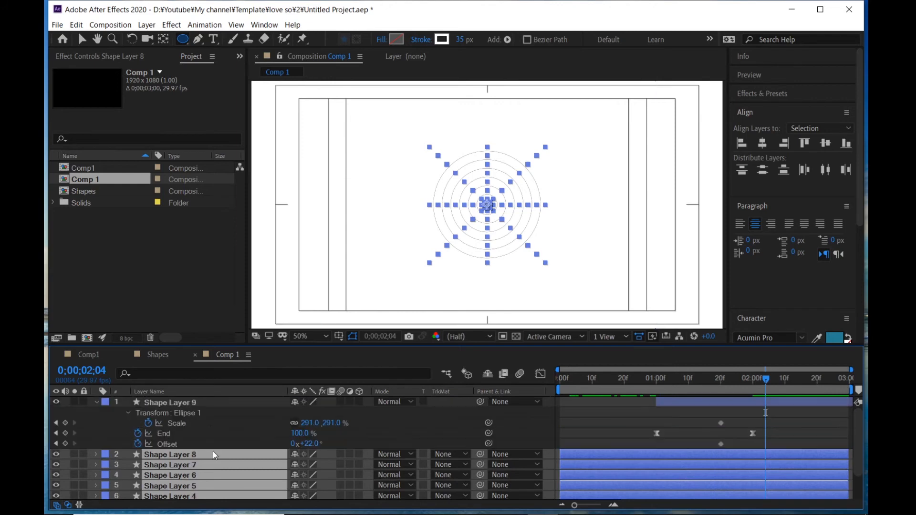
scroll(213, 451, down, 1)
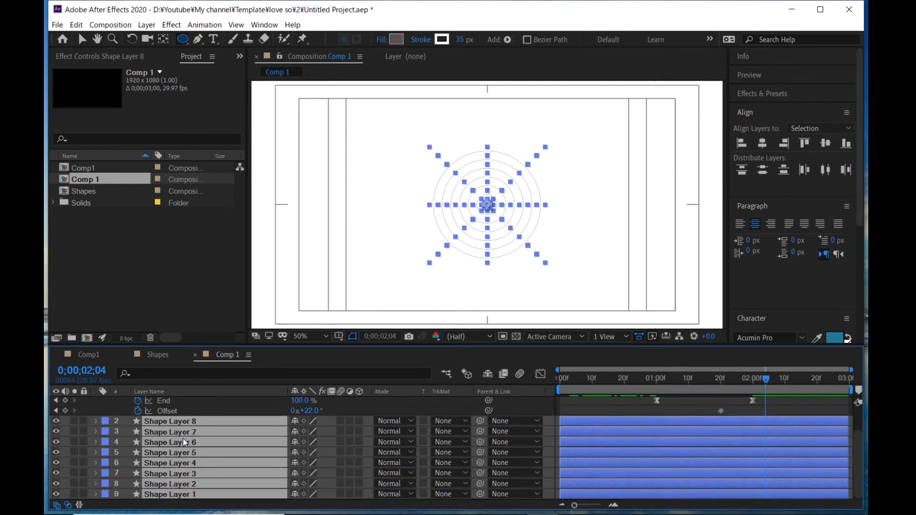
scroll(182, 439, up, 1)
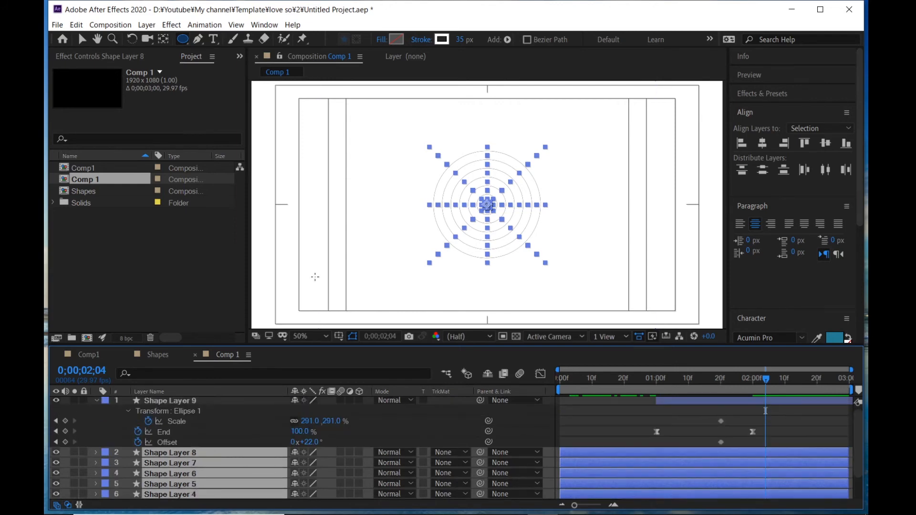
click(460, 40)
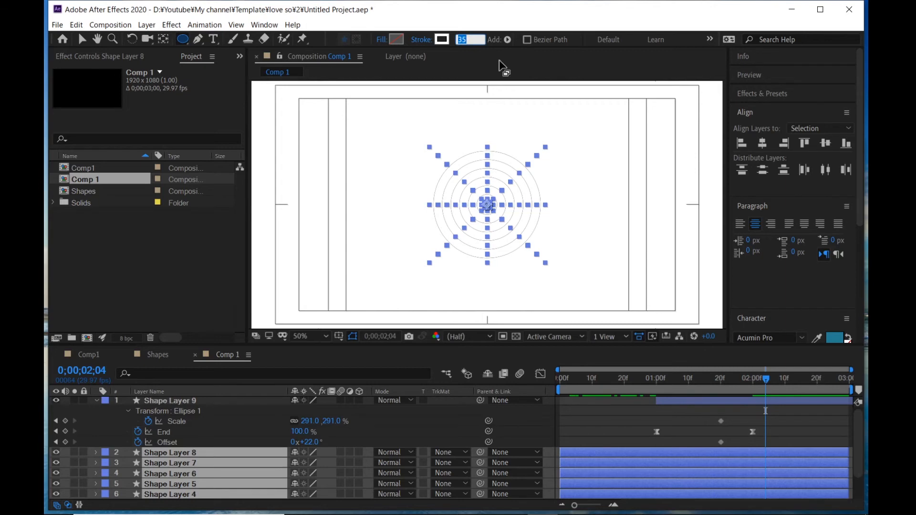
text(3)
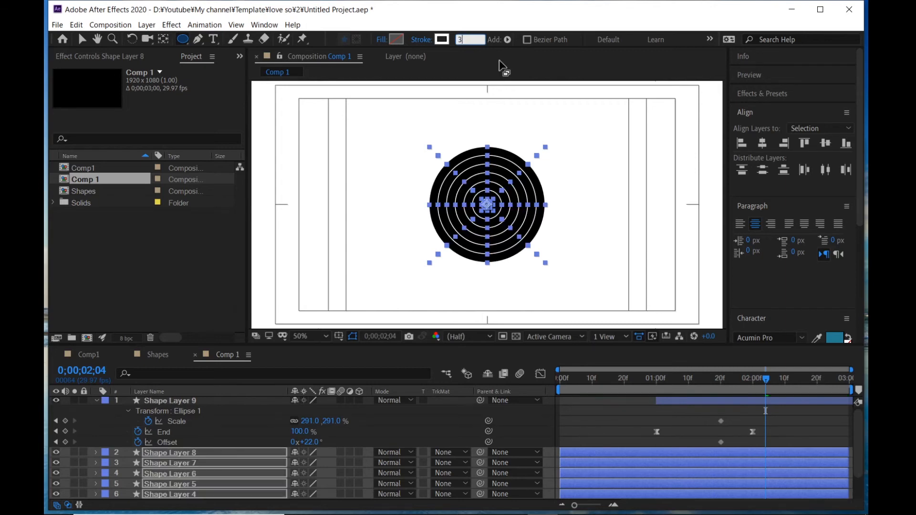
text(7)
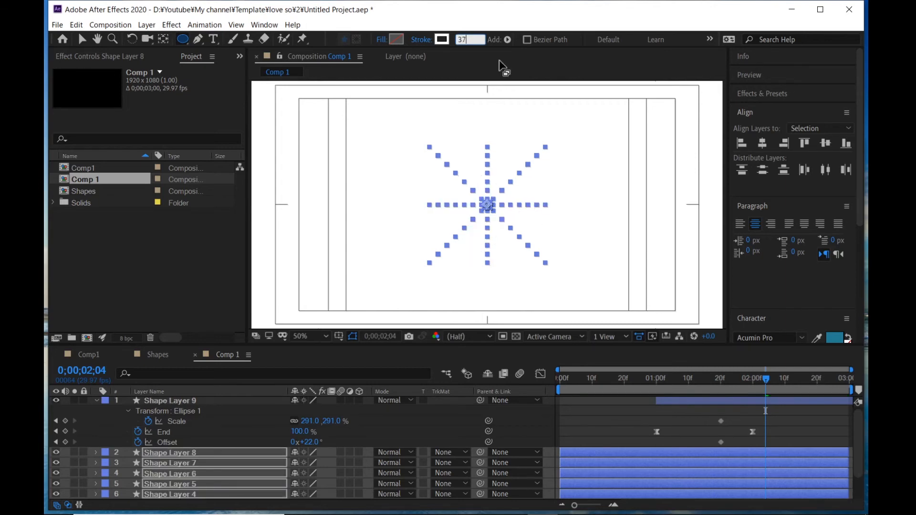
key(Return)
click(586, 398)
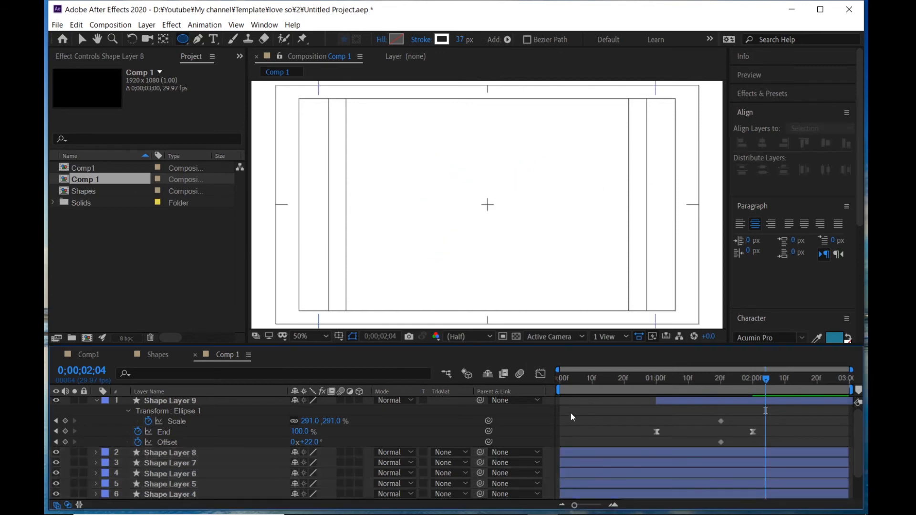
- Search the effects for turbul and apply Turbulent Displace to Shape Layer 9
scroll(125, 445, up, 1)
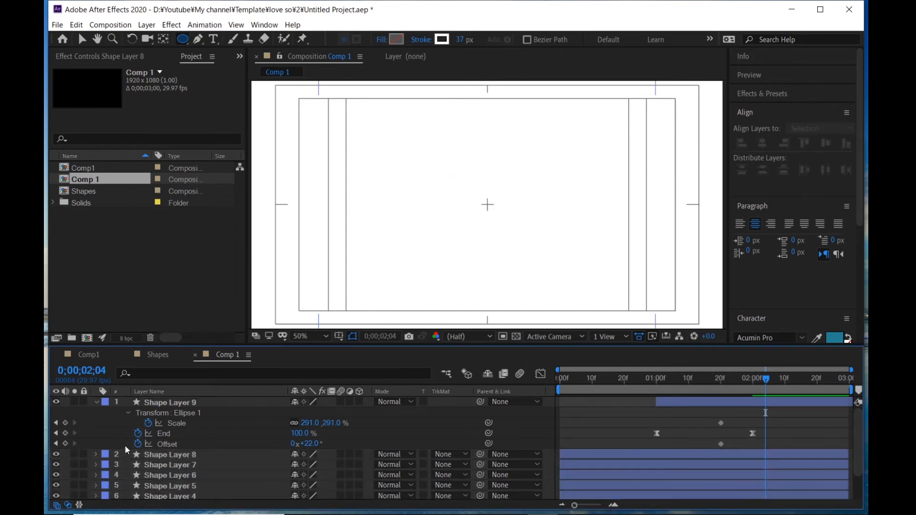
click(95, 401)
click(150, 403)
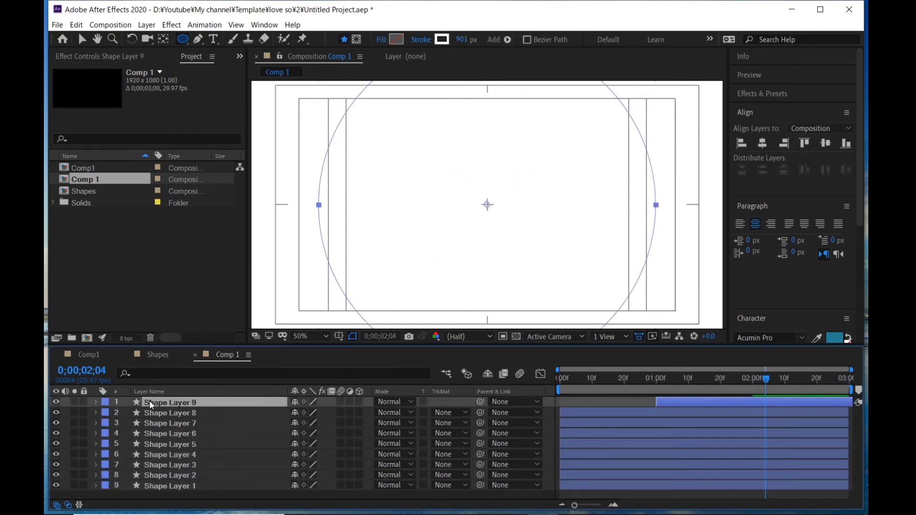
click(753, 95)
click(769, 111)
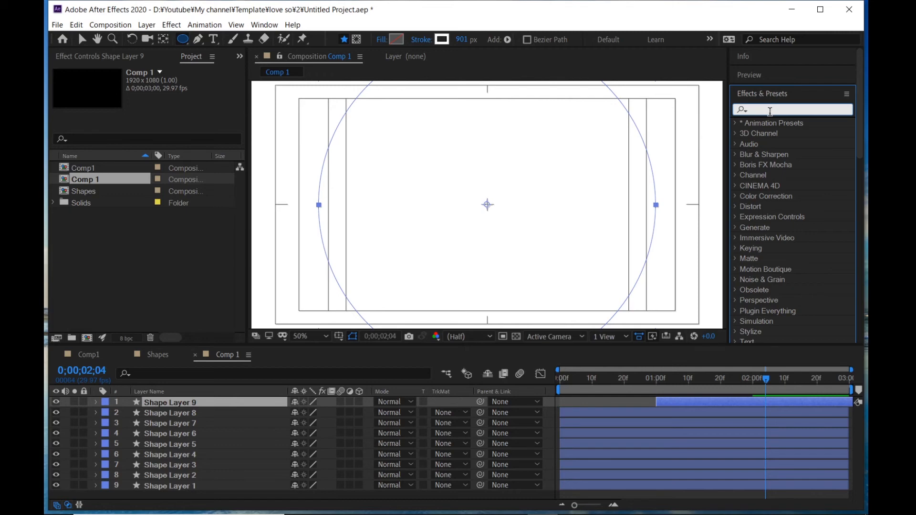
text(tur)
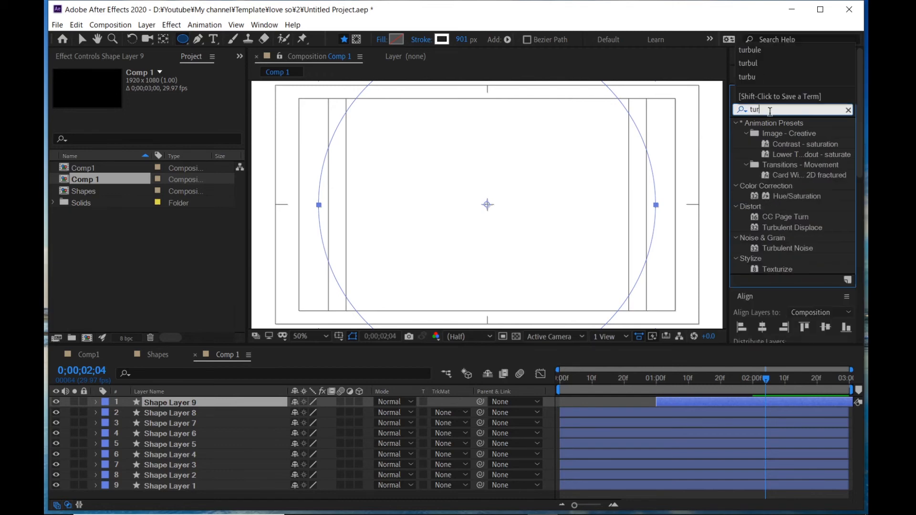
text(bul)
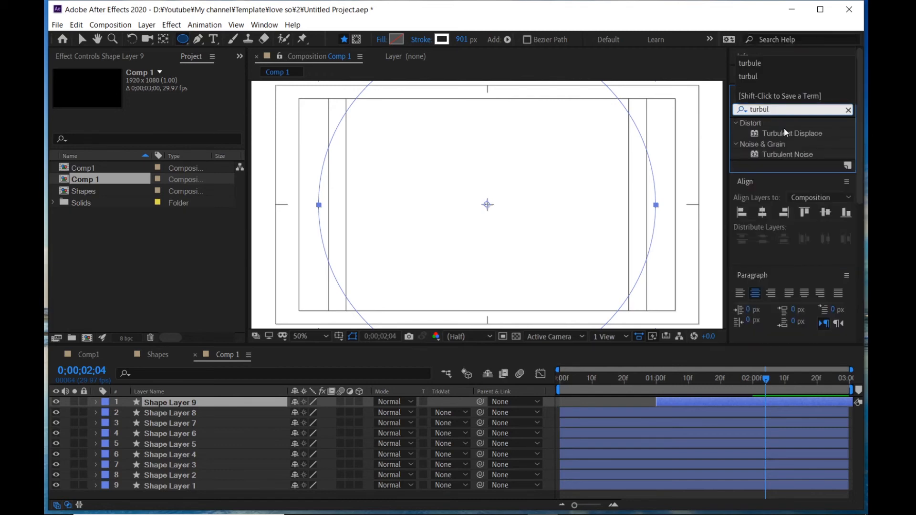
drag(784, 131, 162, 403)
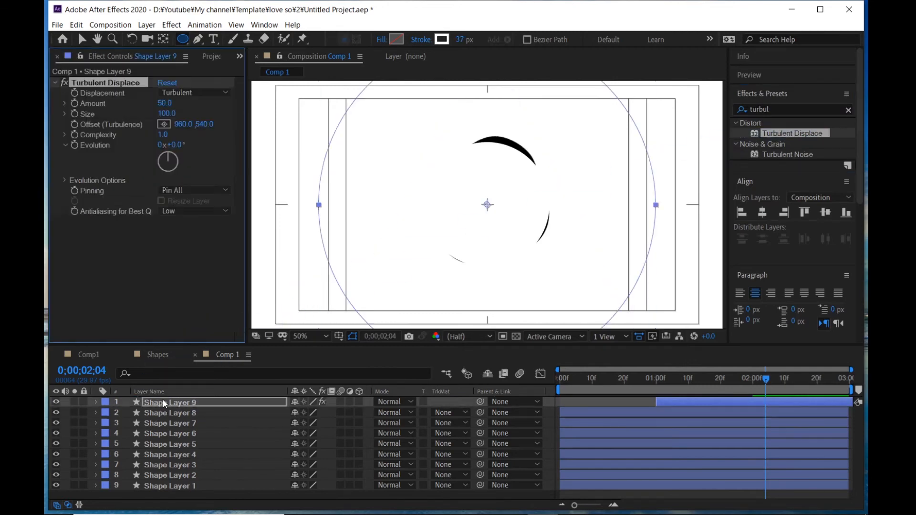
key(v)
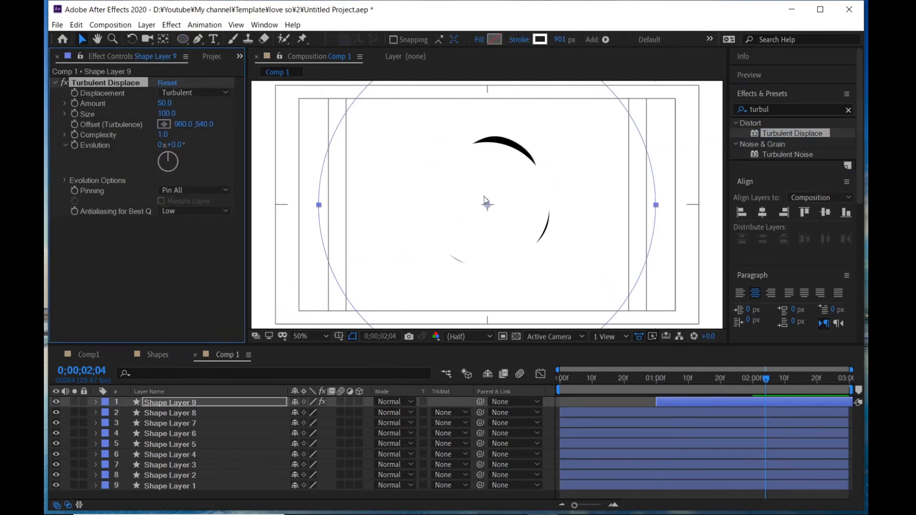
- Set Shape Layer 9's stroke width to about 997 px
scroll(489, 194, down, 1)
drag(754, 382, 724, 393)
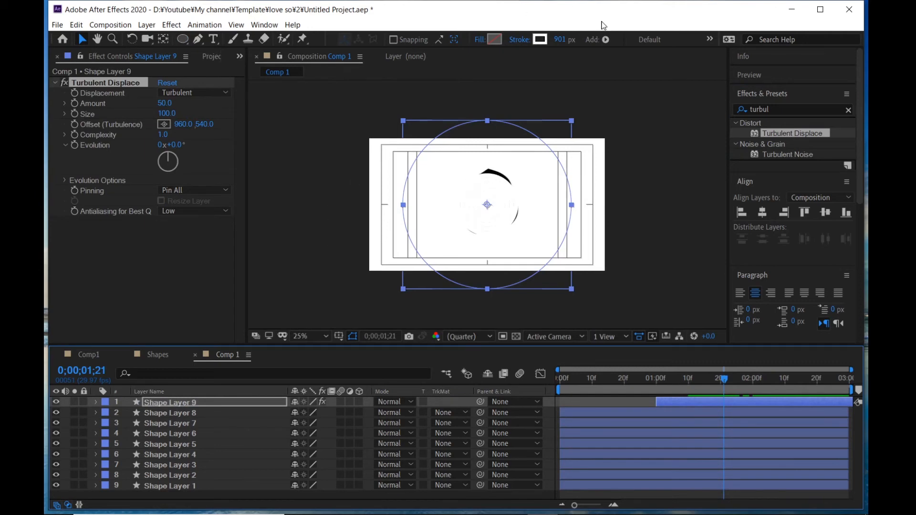
drag(557, 44, 631, 39)
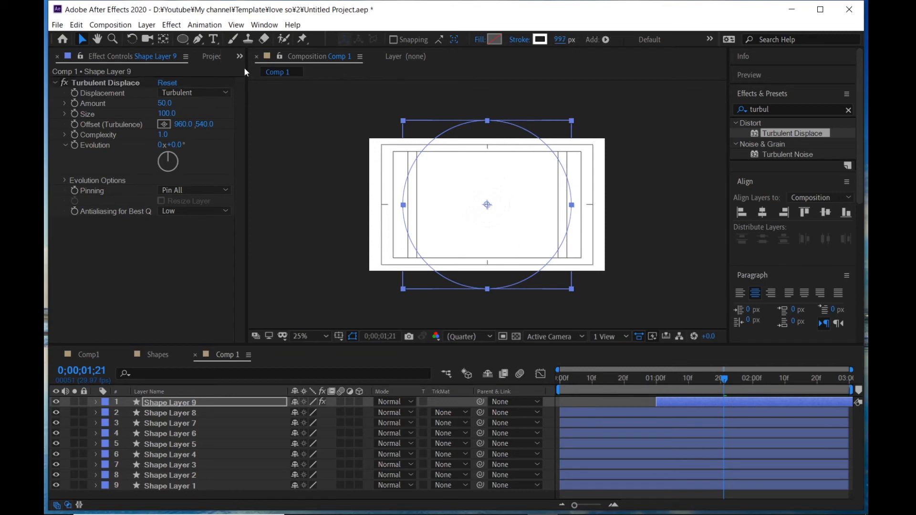
- Set Turbulent Displace's Amount to 65 and Size to 90, then preview the result
click(165, 103)
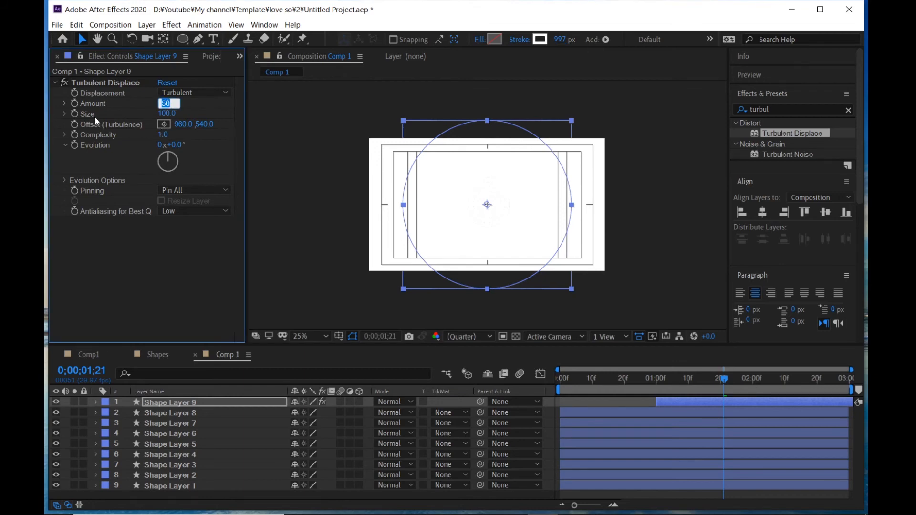
text(65)
key(Return)
click(171, 114)
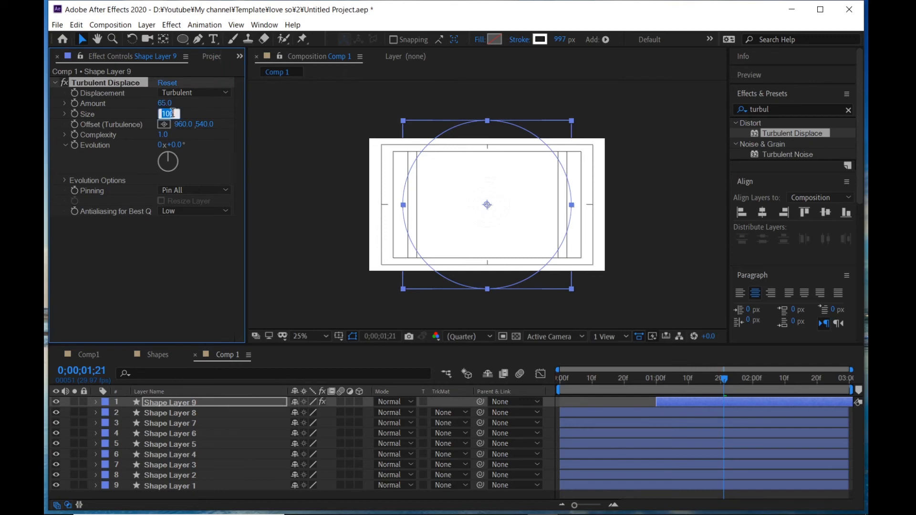
text(90)
key(Return)
drag(687, 387, 605, 387)
key(space)
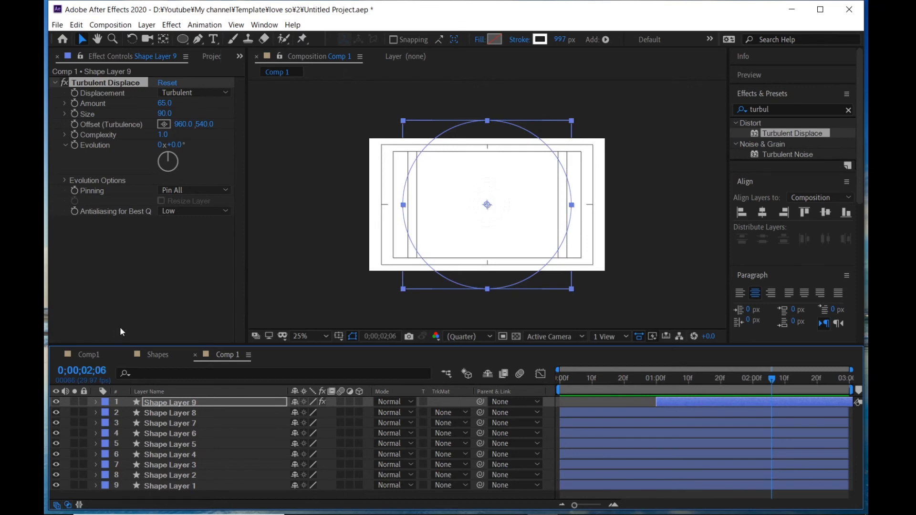
- Pre-compose all layers into a new composition named Shapes
key(ctrl+a)
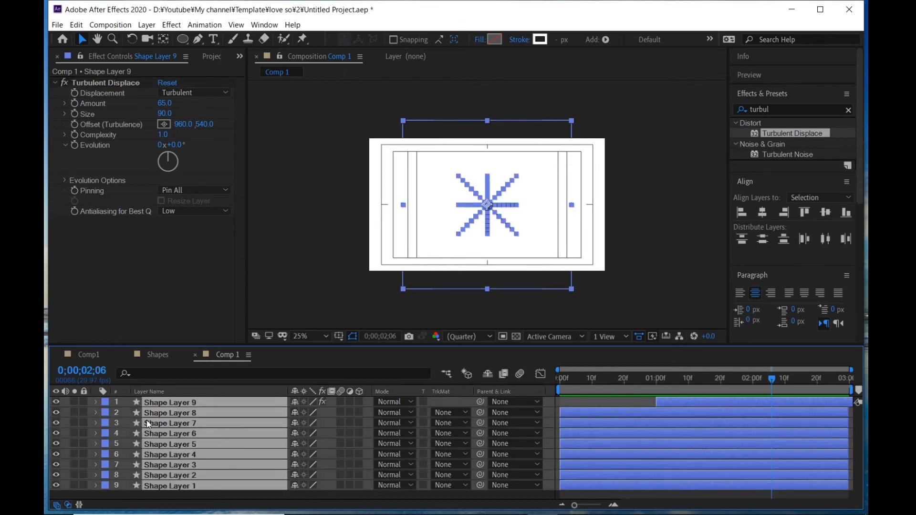
right_click(166, 419)
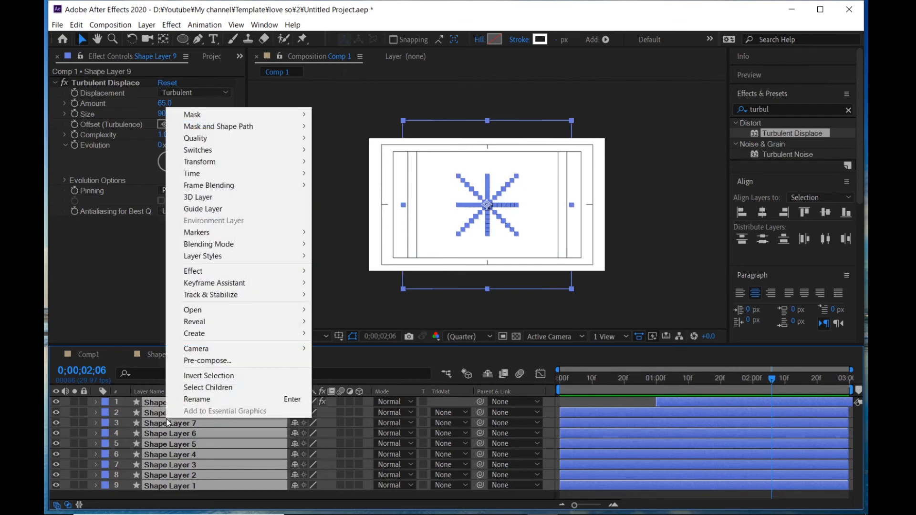
click(205, 361)
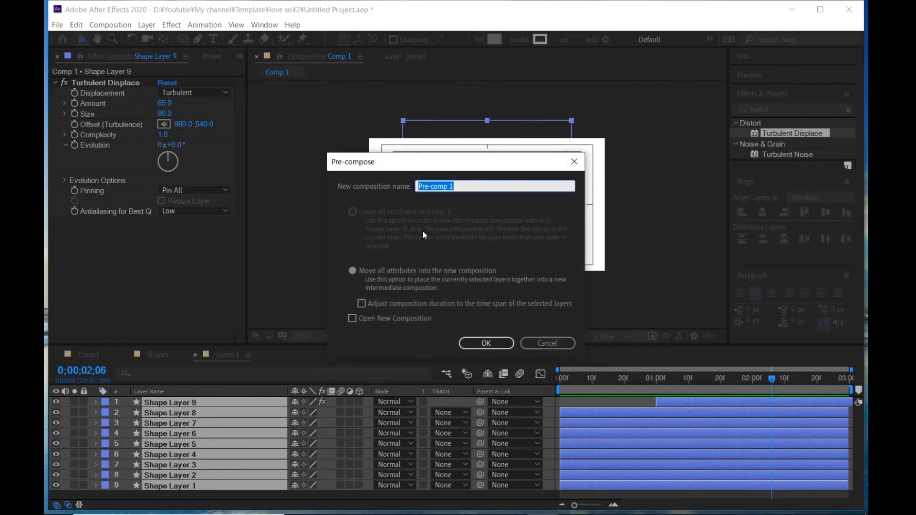
text(Shapes)
key(Return)
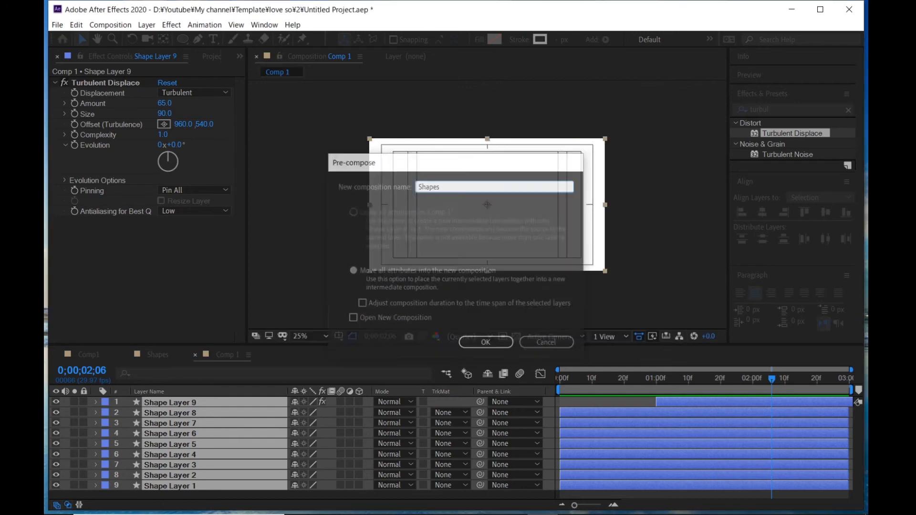
- Search the effects for cho and apply Simple Choker to the Shapes layer
click(791, 110)
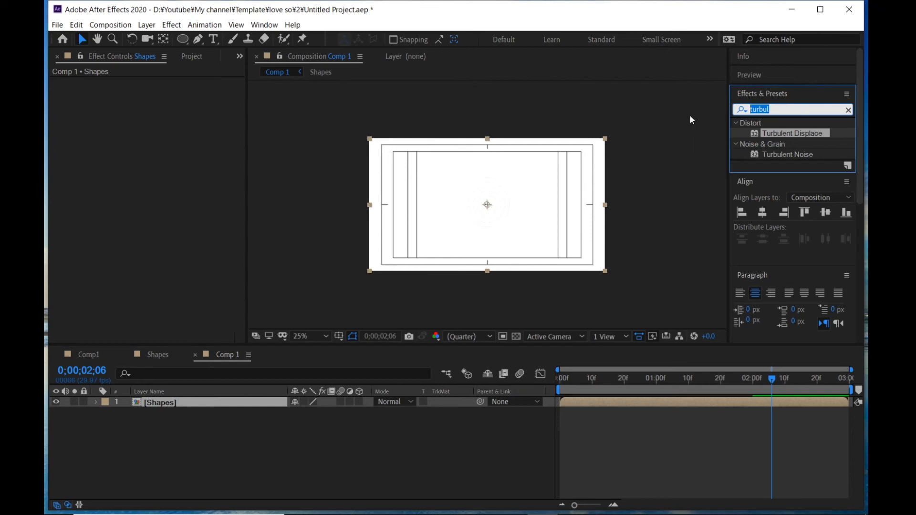
text(cho)
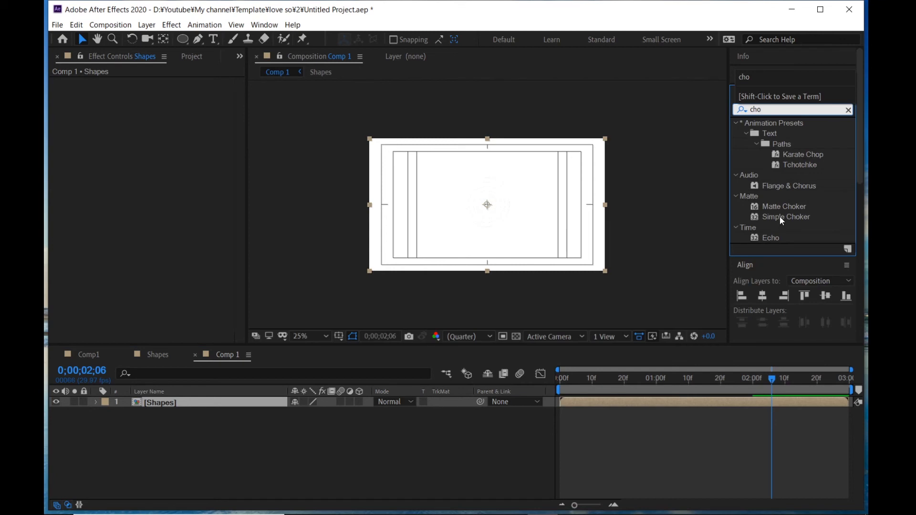
drag(780, 217, 461, 203)
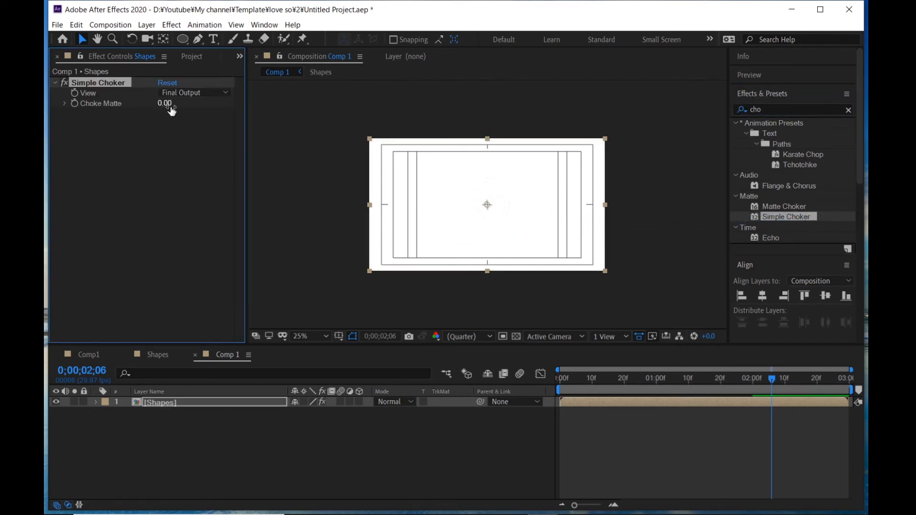
- Set Simple Choker's Choke Matte to 12
drag(710, 378, 615, 380)
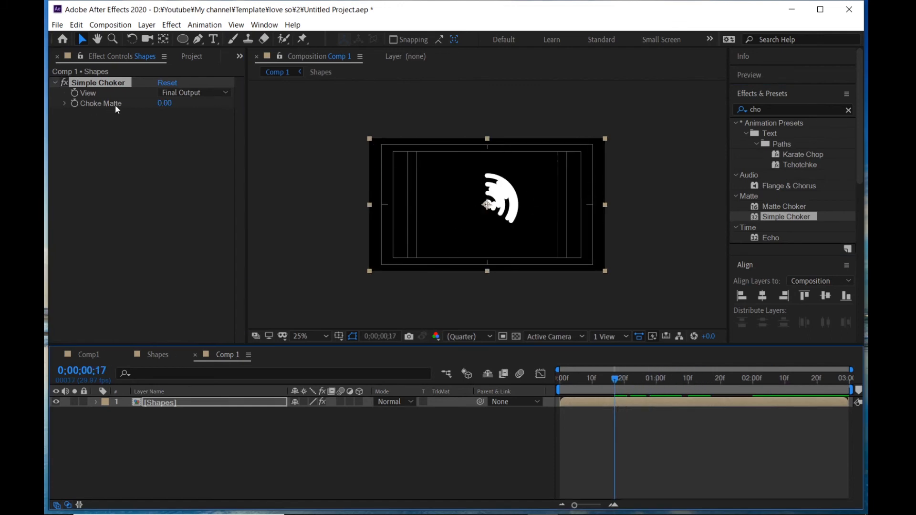
drag(166, 104, 227, 103)
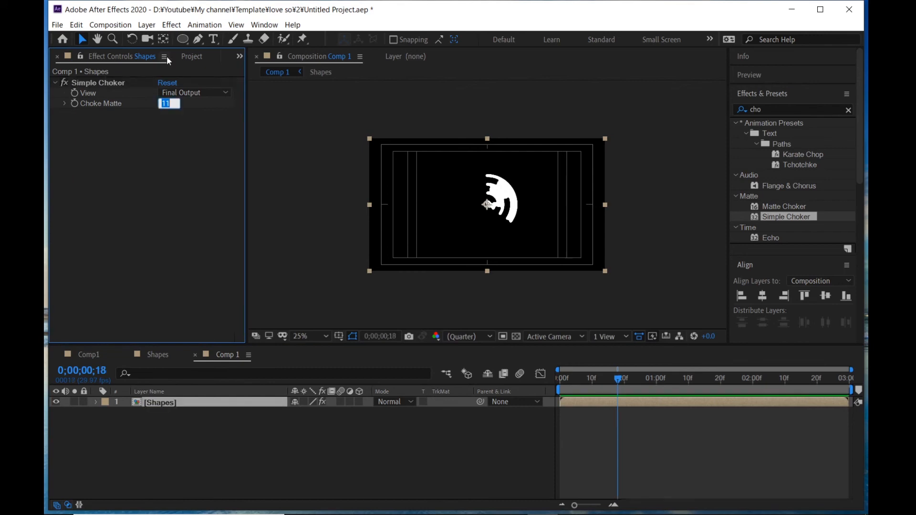
text(12)
key(Return)
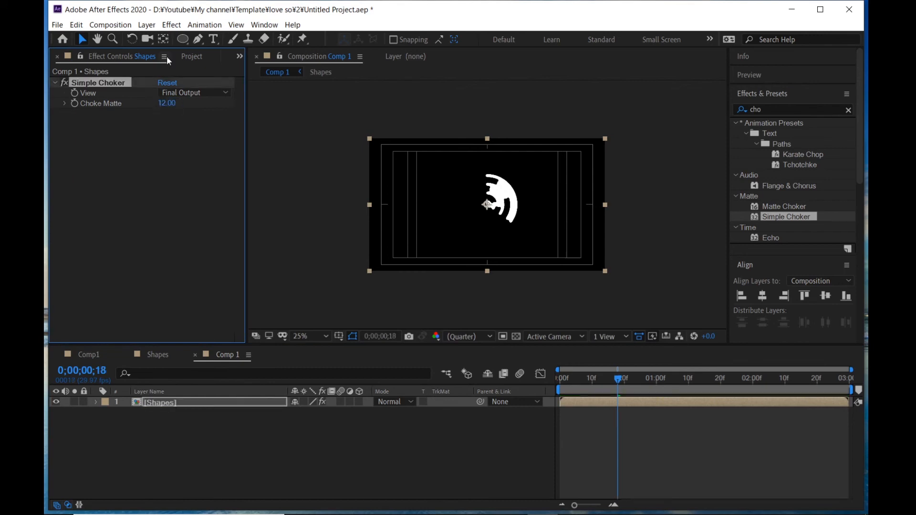
- Play back the animation to review the choked transition
drag(608, 384, 563, 393)
key(space)
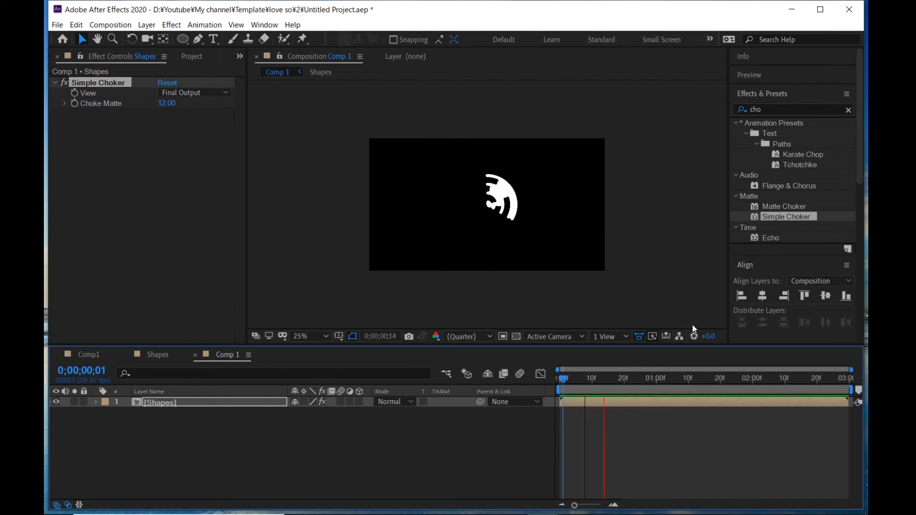
drag(565, 385, 514, 387)
key(space)
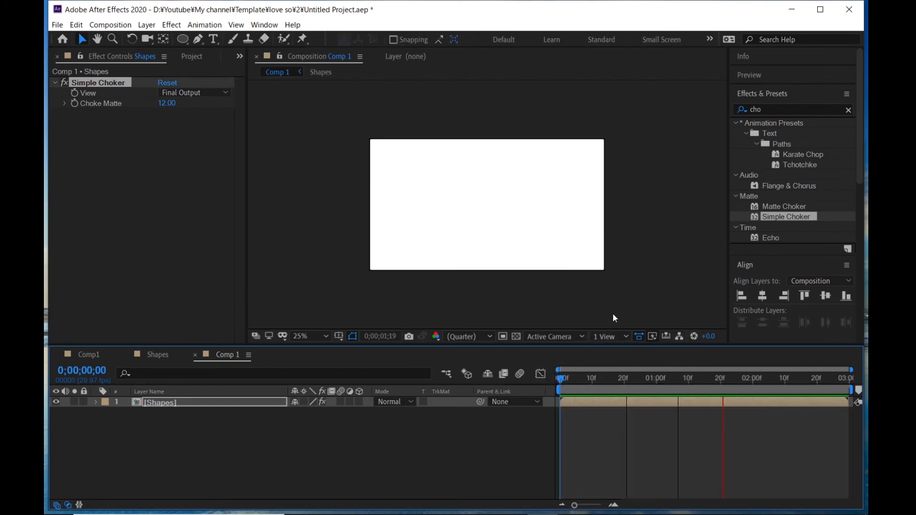
key(space)
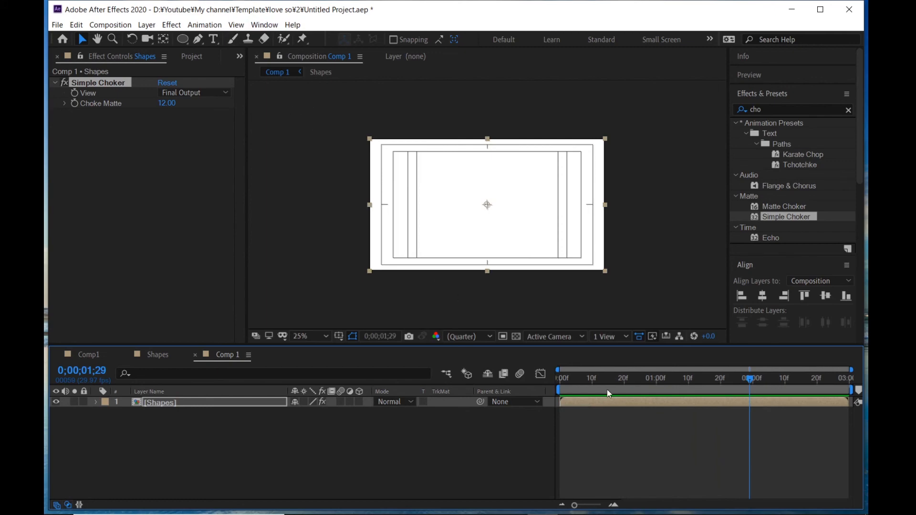
drag(583, 378, 577, 381)
- Create a text layer reading DOPE Effects in the composition
click(213, 39)
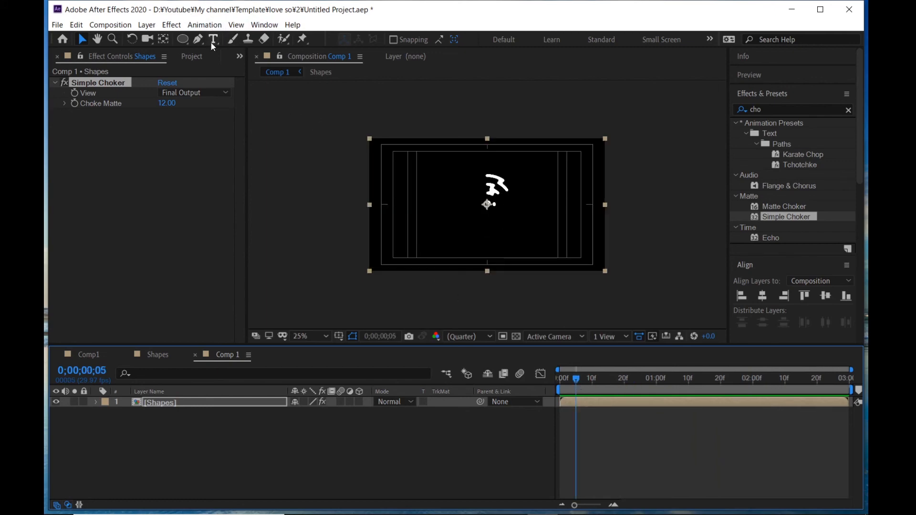
drag(424, 177, 592, 231)
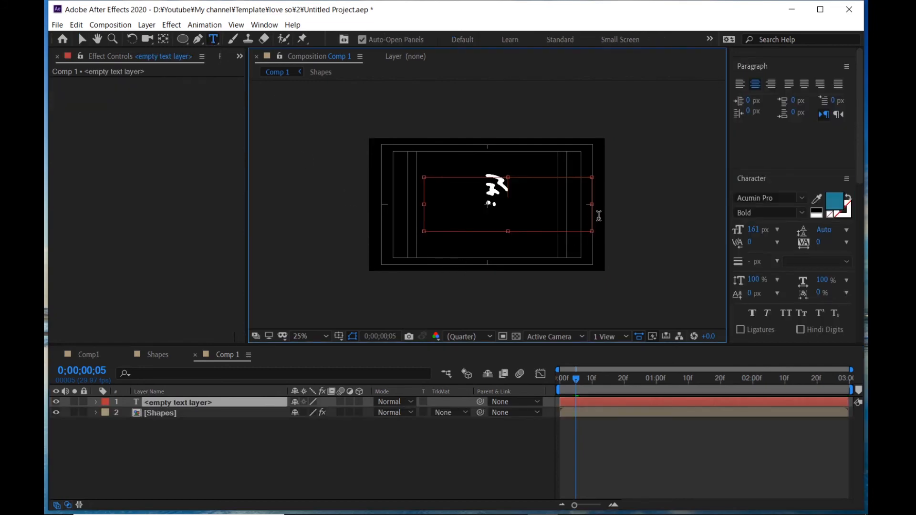
text(DOPE)
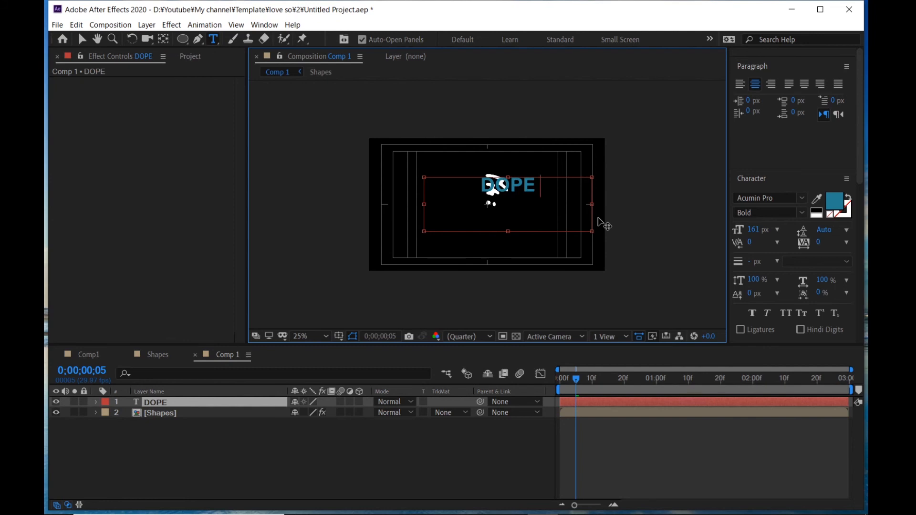
text( Eff)
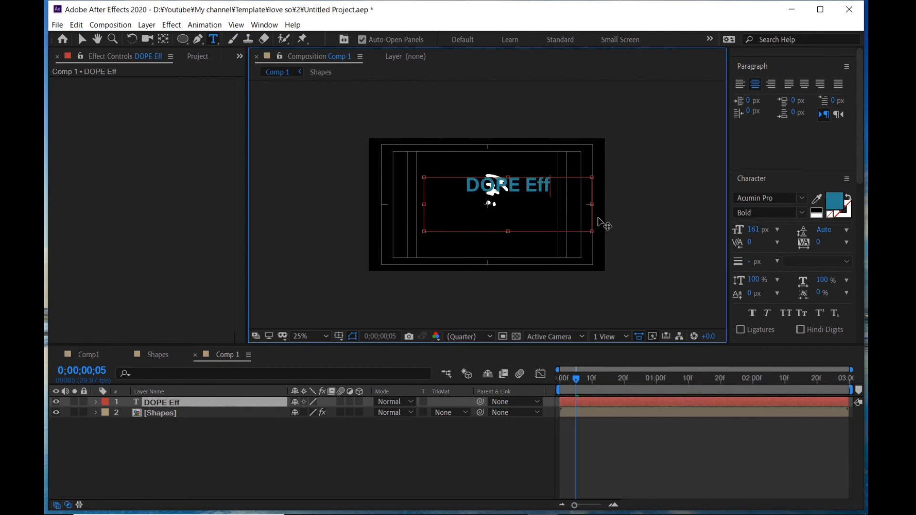
text(ects)
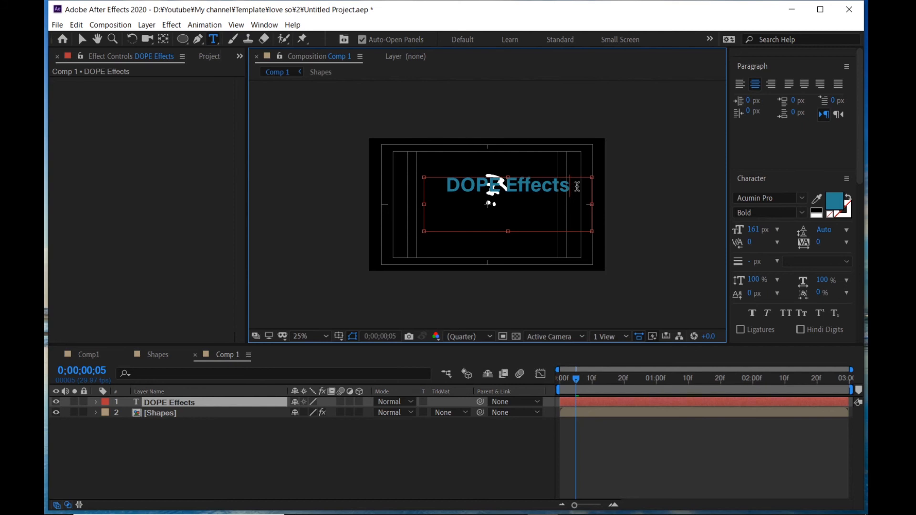
- Move the DOPE Effects text to centre it over the circle and deselect it
click(82, 39)
drag(497, 188, 509, 208)
drag(577, 381, 663, 385)
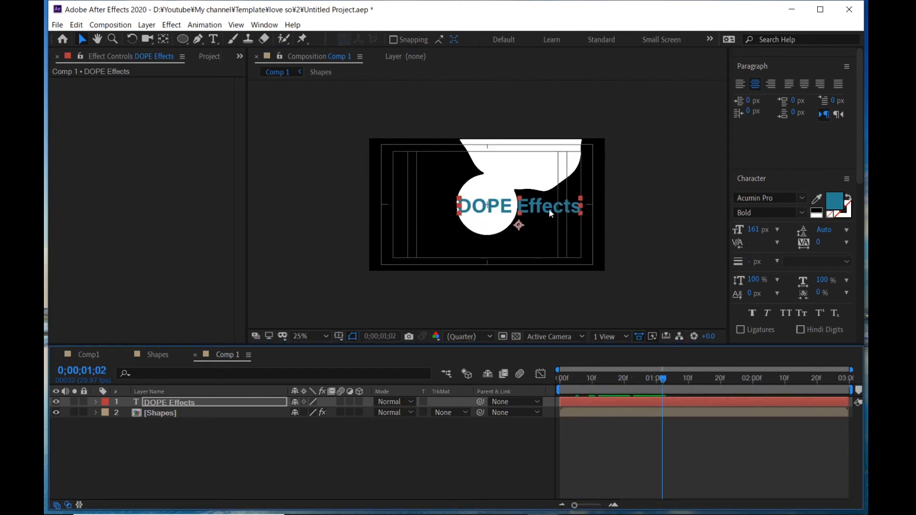
drag(551, 213, 553, 210)
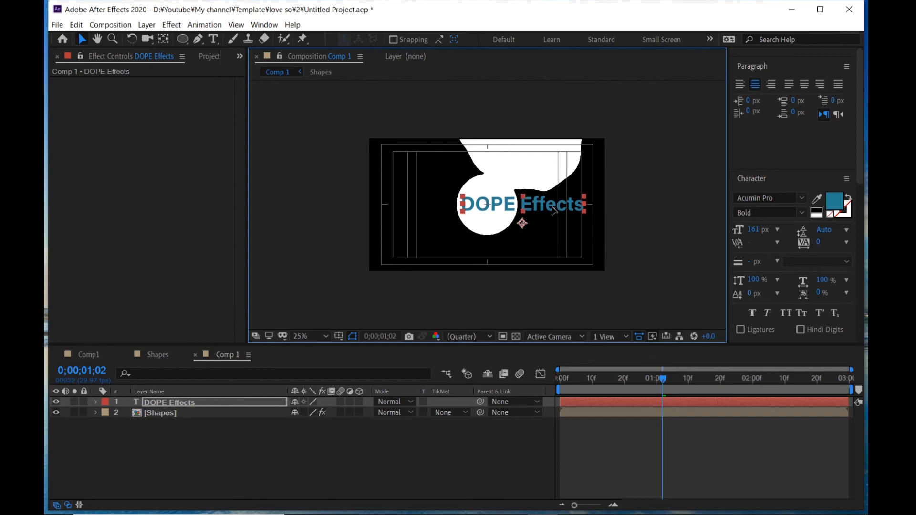
key(Left)
click(361, 426)
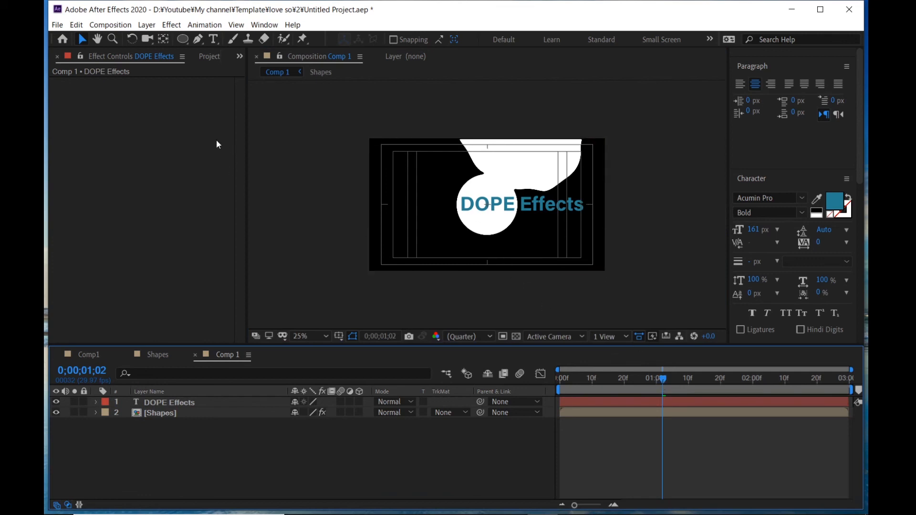
- Add a 1920 x 1080 cyan solid, move it to the bottom of the layer stack and preview
key(ctrl+y)
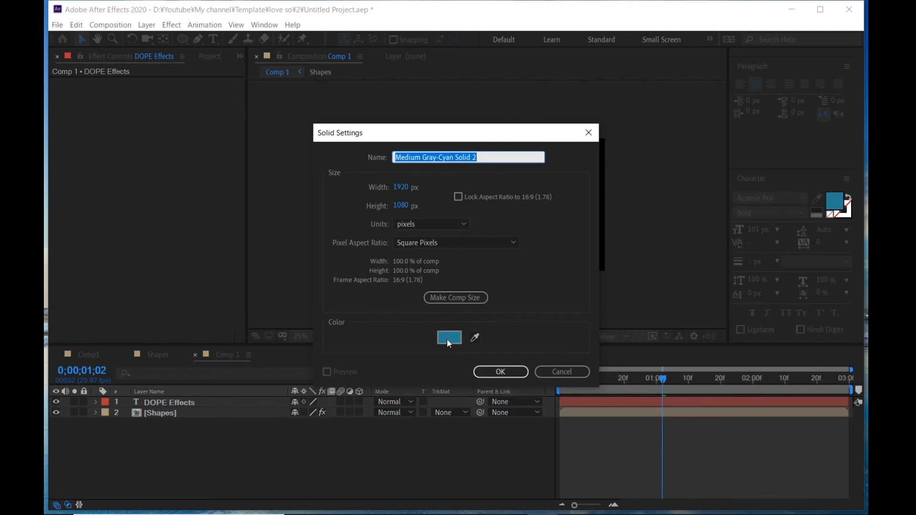
drag(446, 134, 698, 134)
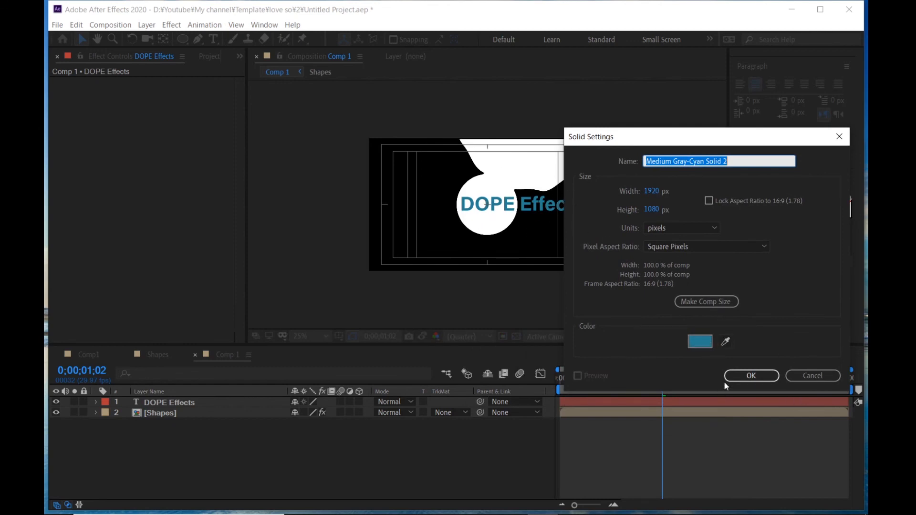
click(751, 375)
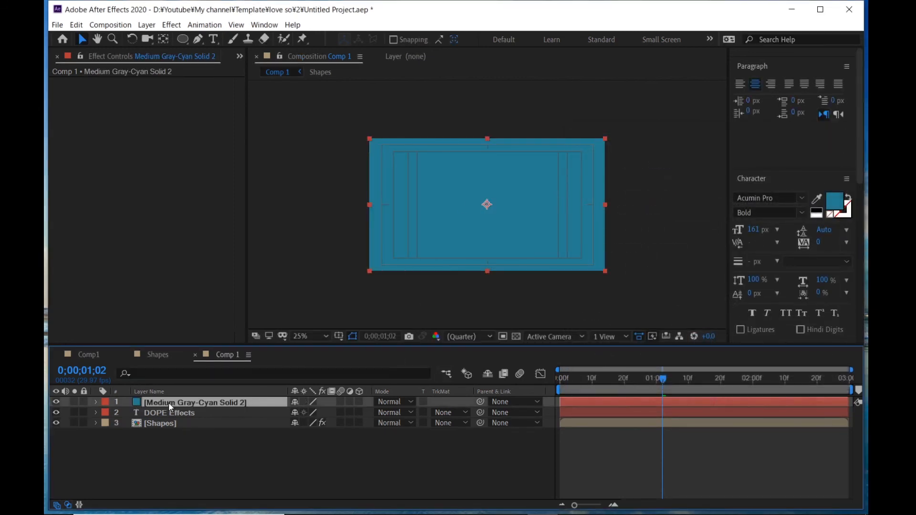
drag(168, 403, 173, 448)
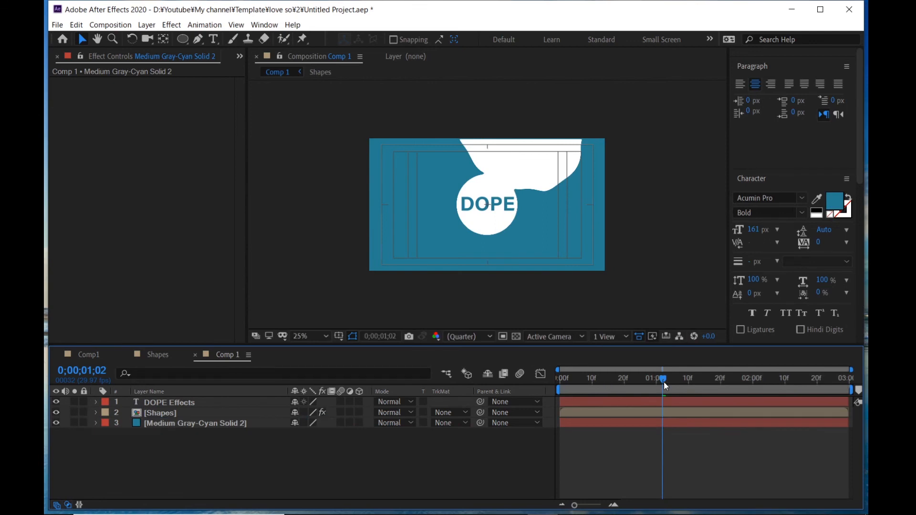
drag(663, 382, 496, 395)
key(space)
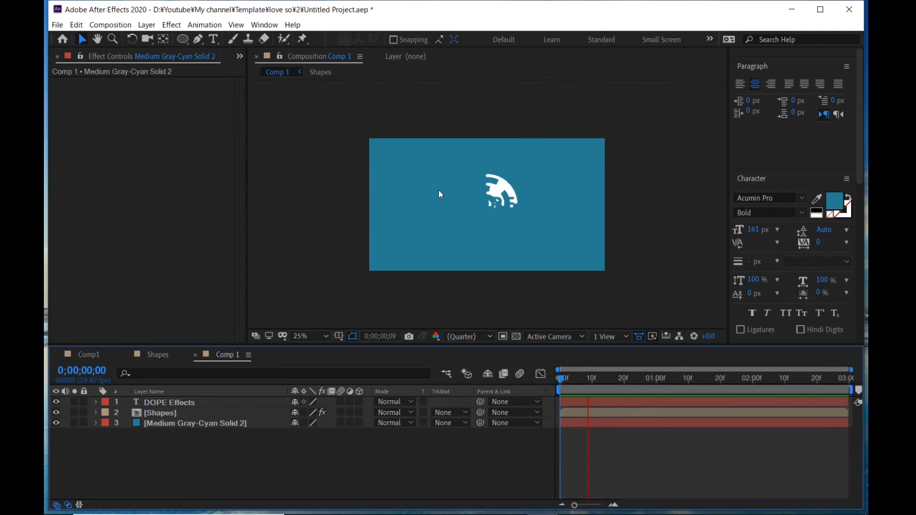